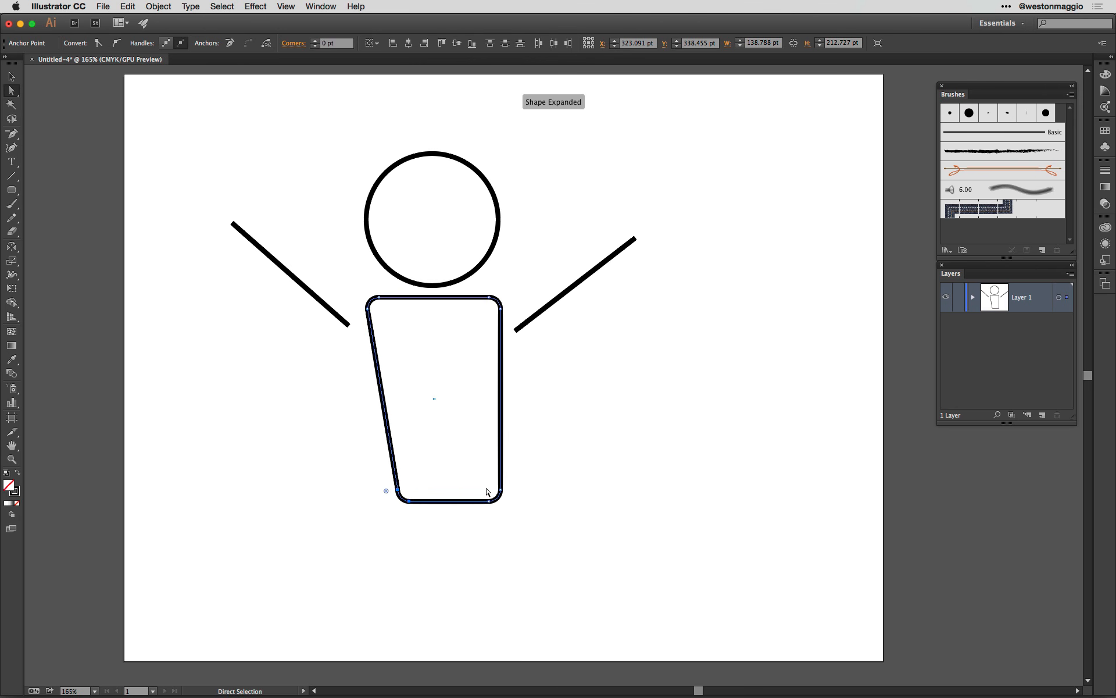
# - Taper the torso by moving the rounded rectangle's lower-right corner inward to mirror its slanted opposite side
pyautogui.moveTo(500, 497); pyautogui.dragTo(476, 493)
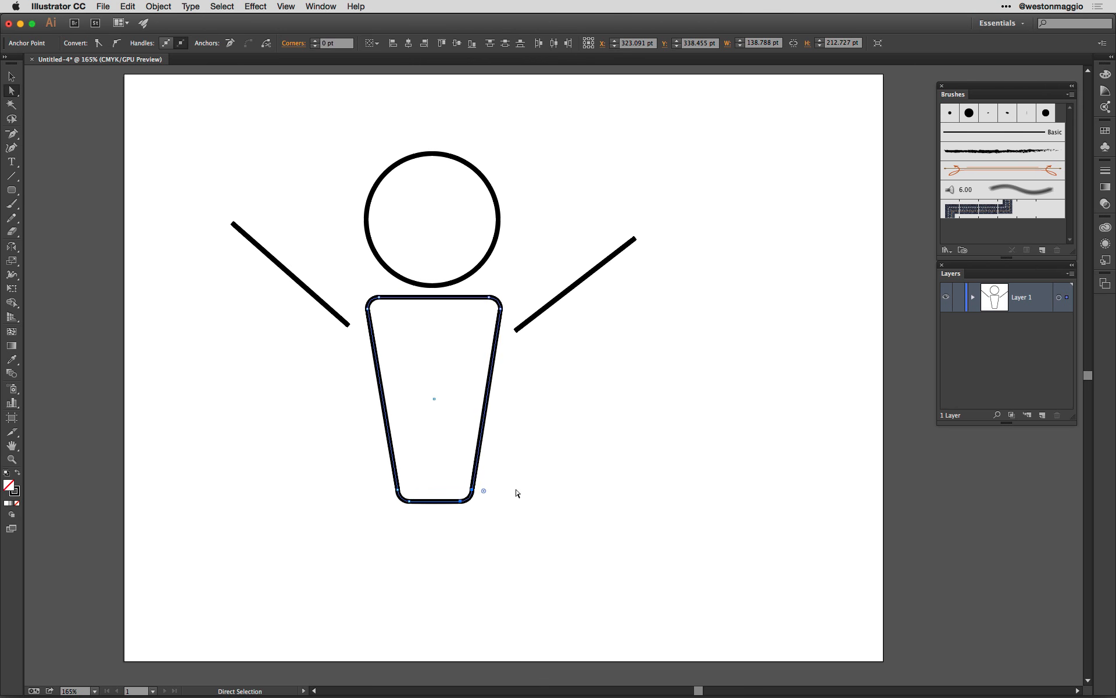
pyautogui.click(519, 499)
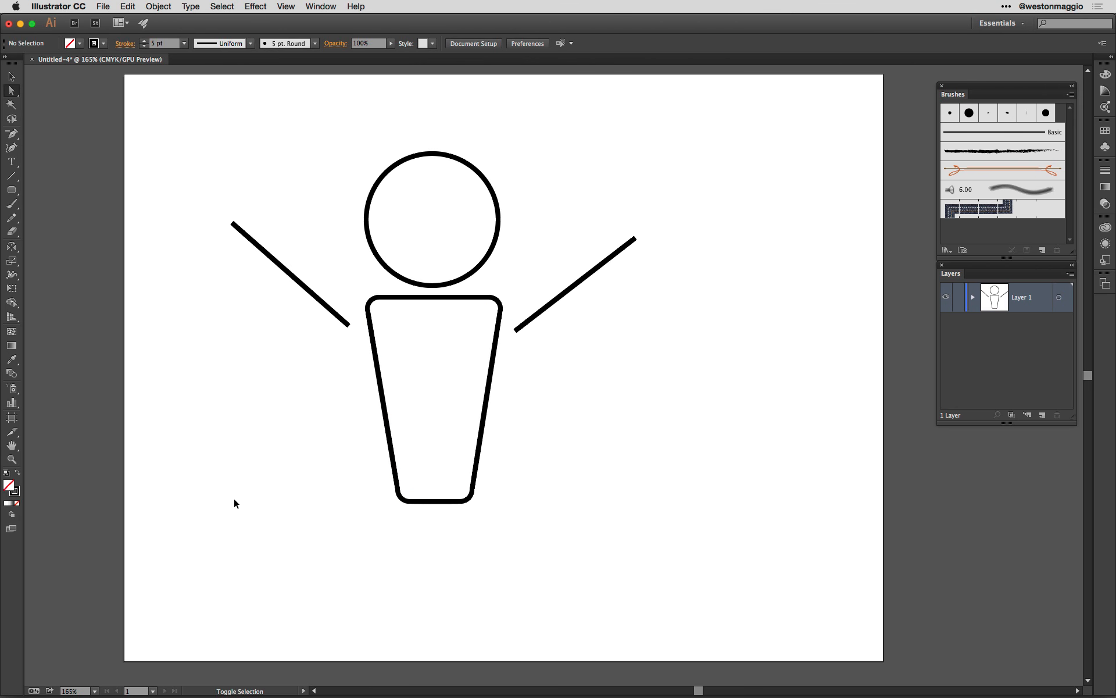
# - Select the whole stick figure and delete it
pyautogui.press('v')
pyautogui.moveTo(263, 176); pyautogui.dragTo(633, 562)
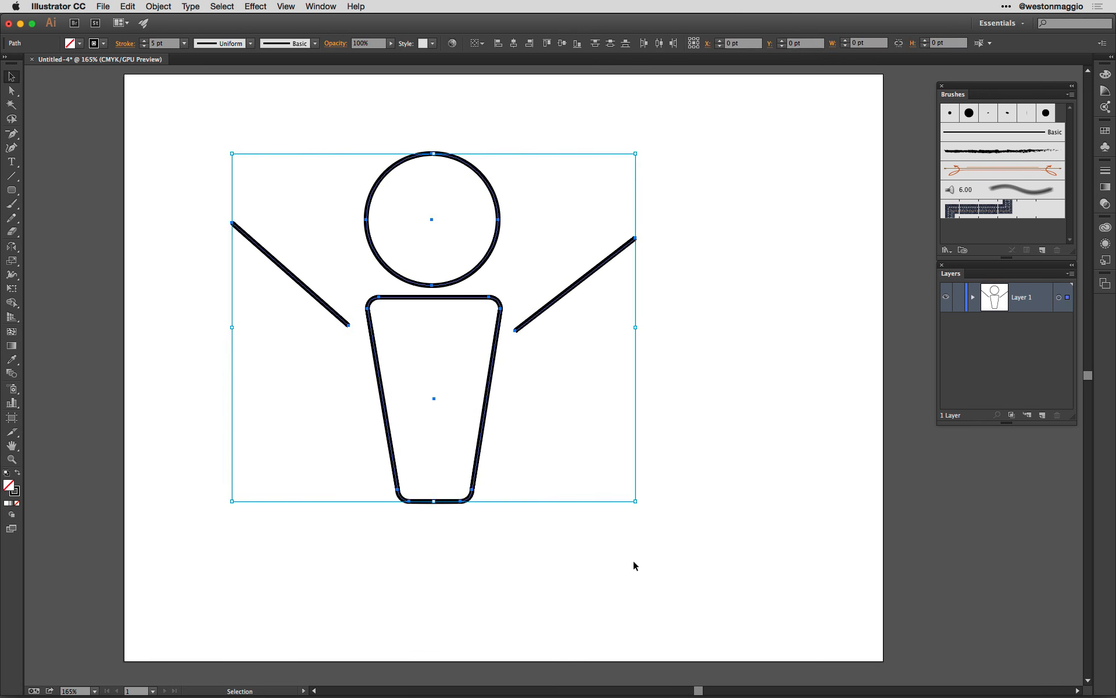
pyautogui.press('Delete')
# - Paint a freehand figure with the Paintbrush: a rounded head, a tapered torso beneath it and two raised arms
pyautogui.press('b')
pyautogui.moveTo(433, 156)
pyautogui.mouseDown()
pyautogui.moveTo(370, 240)
pyautogui.moveTo(447, 279)
pyautogui.moveTo(435, 157)
pyautogui.mouseUp()
pyautogui.moveTo(370, 301)
pyautogui.mouseDown()
pyautogui.moveTo(475, 357)
pyautogui.moveTo(453, 485)
pyautogui.moveTo(378, 444)
pyautogui.moveTo(363, 303)
pyautogui.mouseUp()
pyautogui.moveTo(484, 354); pyautogui.dragTo(587, 257)
pyautogui.moveTo(343, 346); pyautogui.dragTo(266, 204)
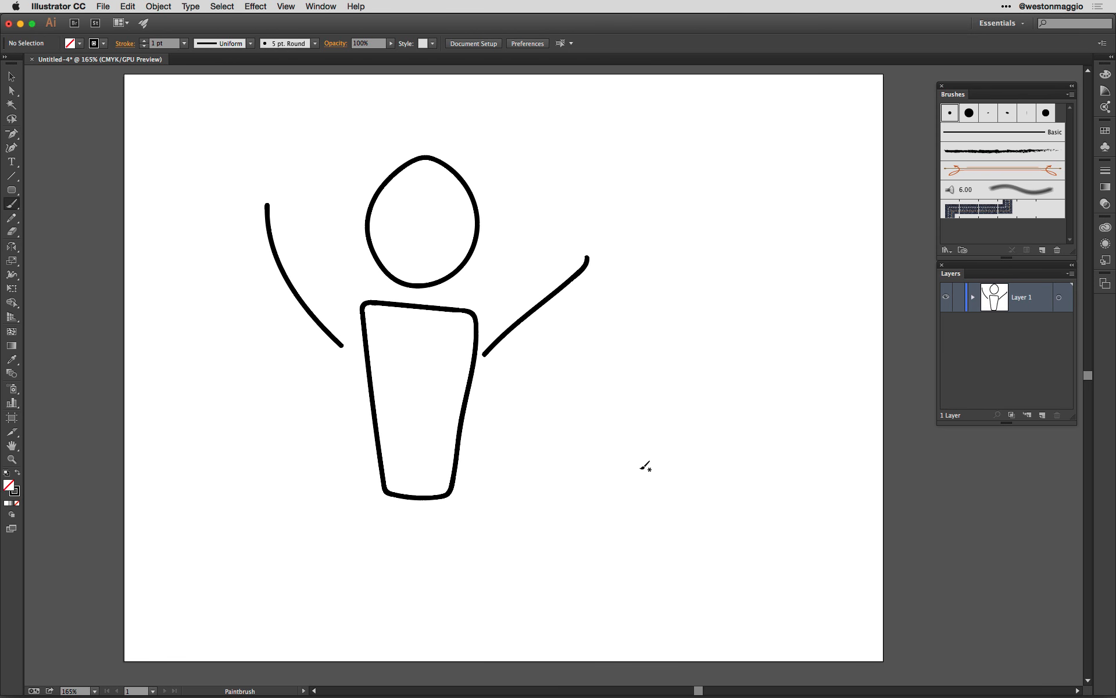
# - Paint a frowning mouth and two dot eyes inside the head
pyautogui.moveTo(396, 250); pyautogui.dragTo(442, 255)
pyautogui.click(409, 207)
pyautogui.click(428, 205)
# - Delete the frown and eyes, and repaint a mouth and two dot eyes inside the head with the Paintbrush
pyautogui.press('v')
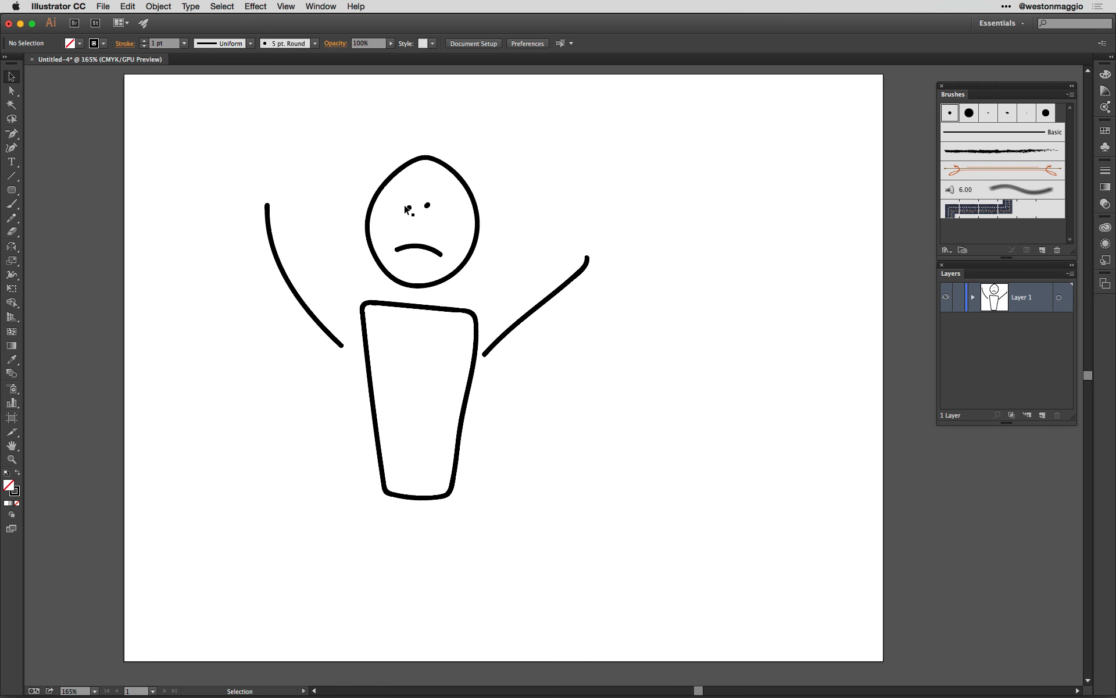
pyautogui.moveTo(399, 197); pyautogui.dragTo(443, 275)
pyautogui.press('Delete')
pyautogui.press('b')
pyautogui.moveTo(396, 241)
pyautogui.mouseDown()
pyautogui.moveTo(428, 254)
pyautogui.moveTo(436, 243)
pyautogui.mouseUp()
pyautogui.click(401, 204)
pyautogui.click(420, 205)
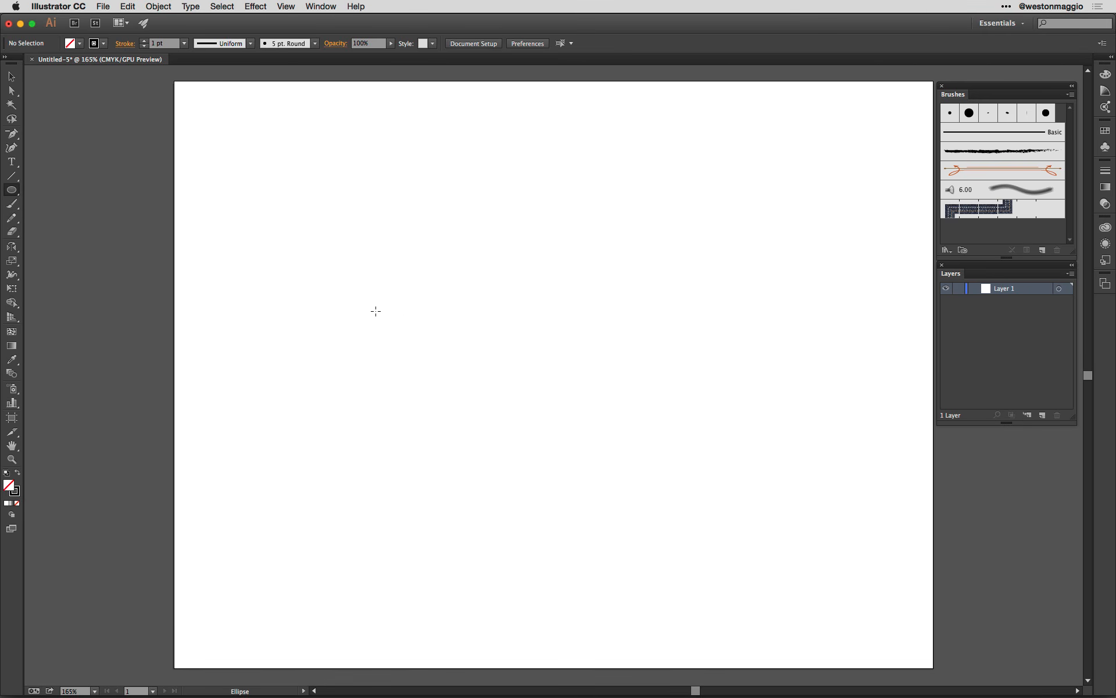
# - Draw a row of basic shapes: an ellipse about 220 × 213 pt, a rectangle about 207 × 198 pt and a diagonal line about 163 × 220 pt
pyautogui.moveTo(175, 117); pyautogui.dragTo(387, 322)
pyautogui.moveTo(11, 190); pyautogui.dragTo(50, 196)
pyautogui.click(50, 196)
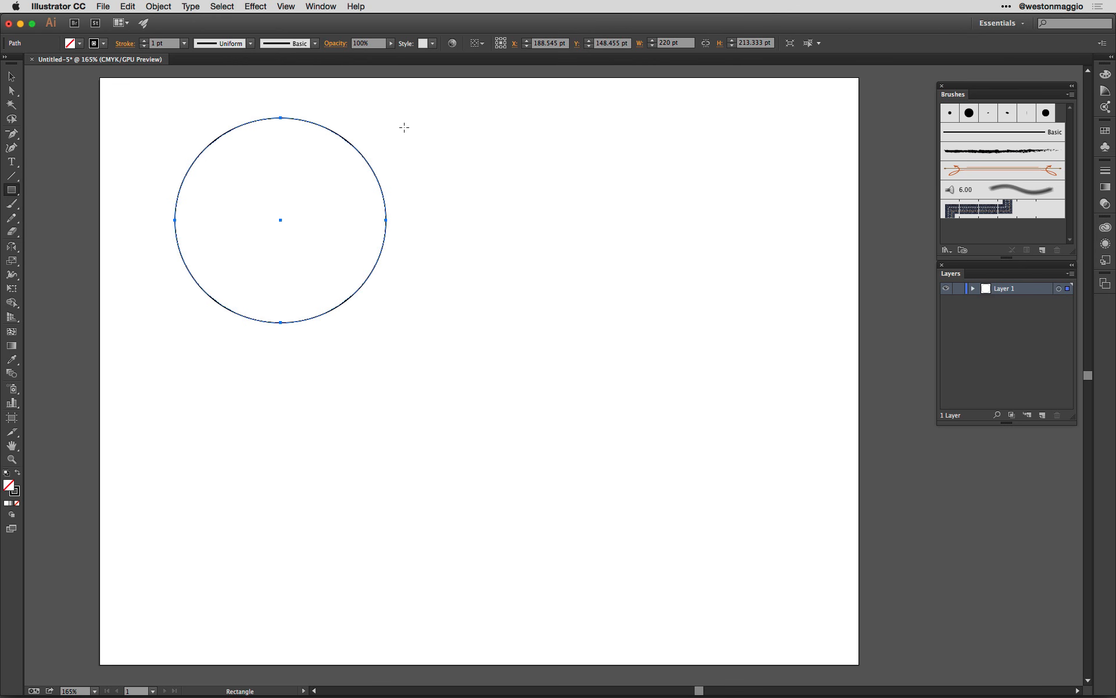
pyautogui.moveTo(406, 128); pyautogui.dragTo(605, 317)
pyautogui.press('\\')
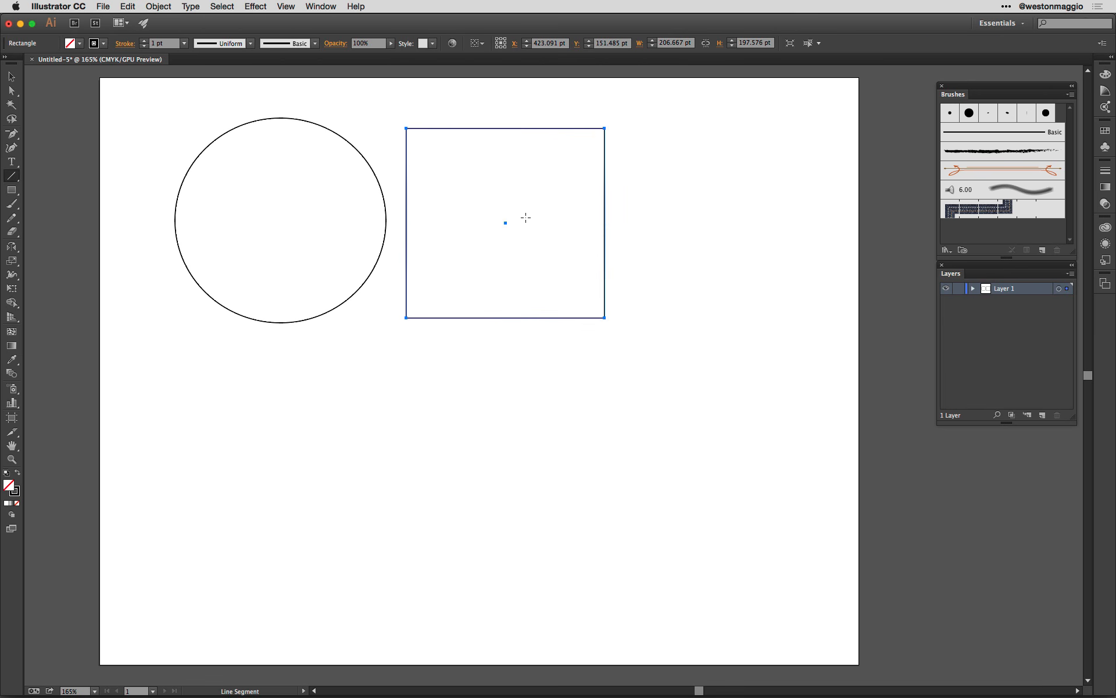
pyautogui.moveTo(631, 135); pyautogui.dragTo(786, 346)
# - Apply the rough charcoal-like art brush to the ellipse, rectangle and line
pyautogui.press('v')
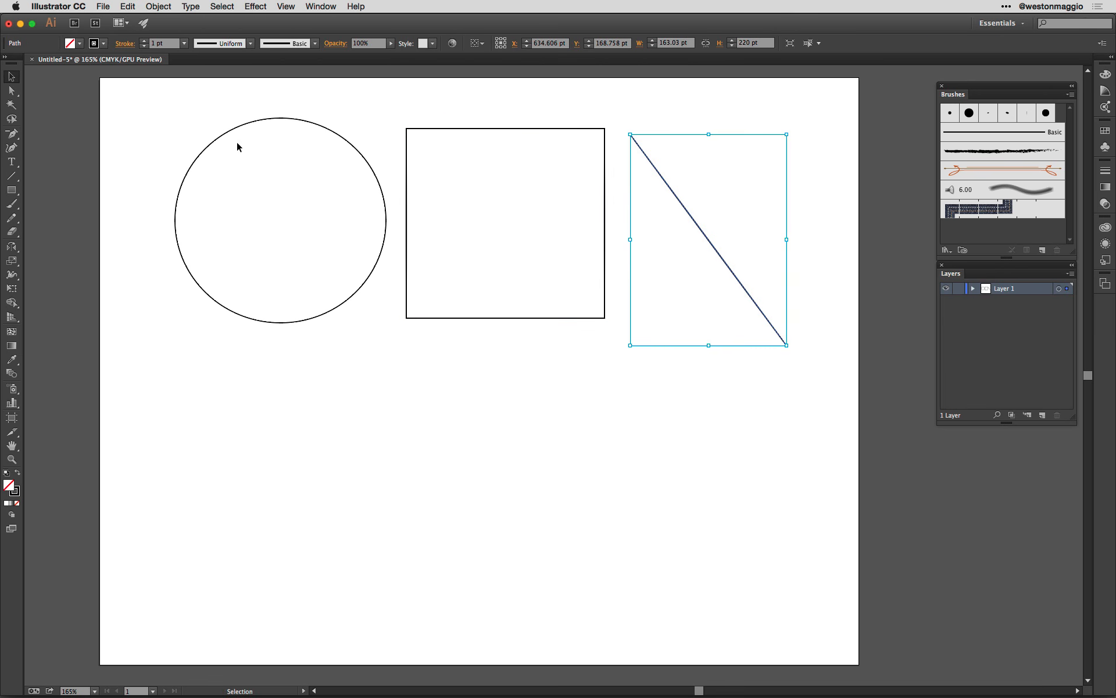
pyautogui.moveTo(157, 103)
pyautogui.mouseDown()
pyautogui.moveTo(413, 186)
pyautogui.moveTo(769, 347)
pyautogui.moveTo(793, 386)
pyautogui.mouseUp()
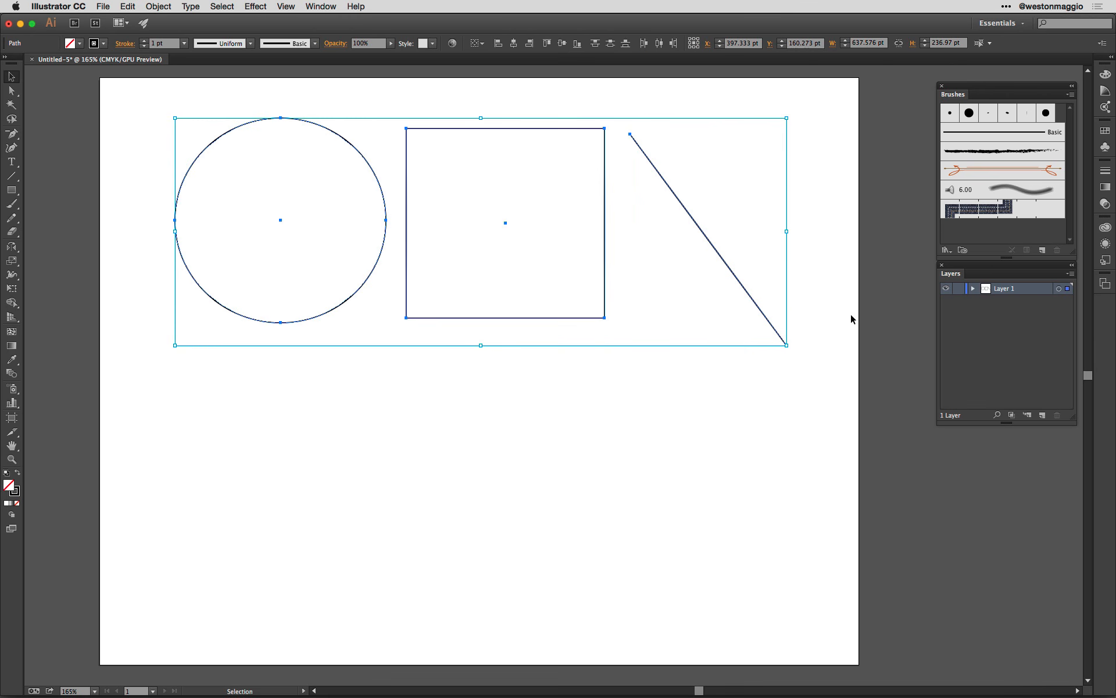
pyautogui.click(960, 152)
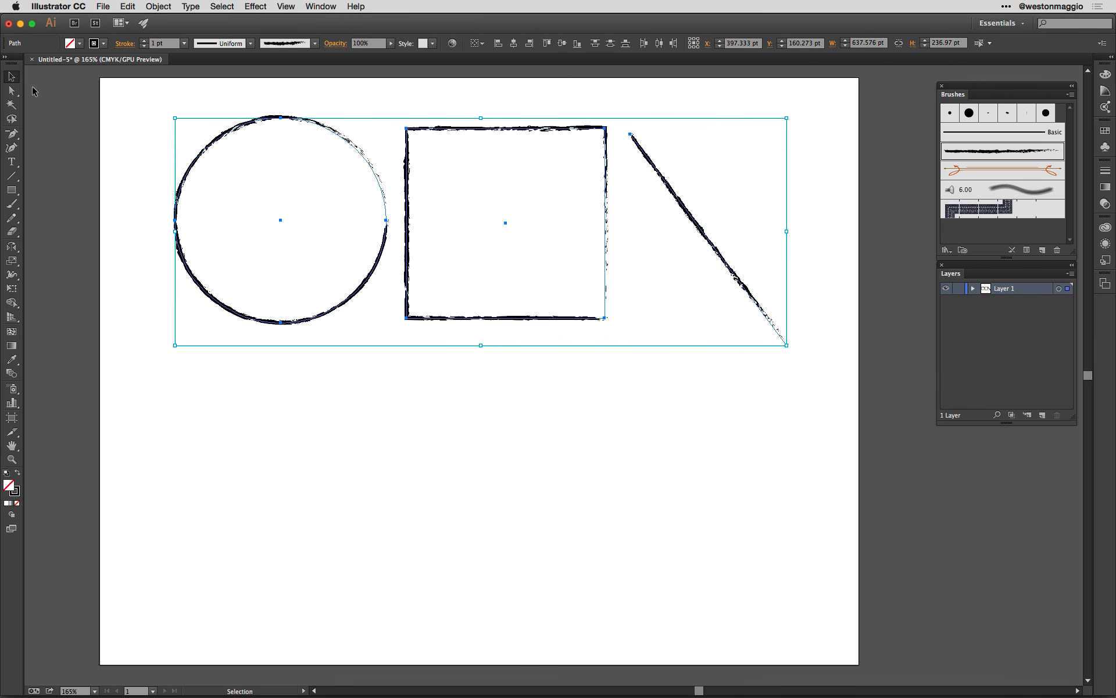
pyautogui.click(376, 486)
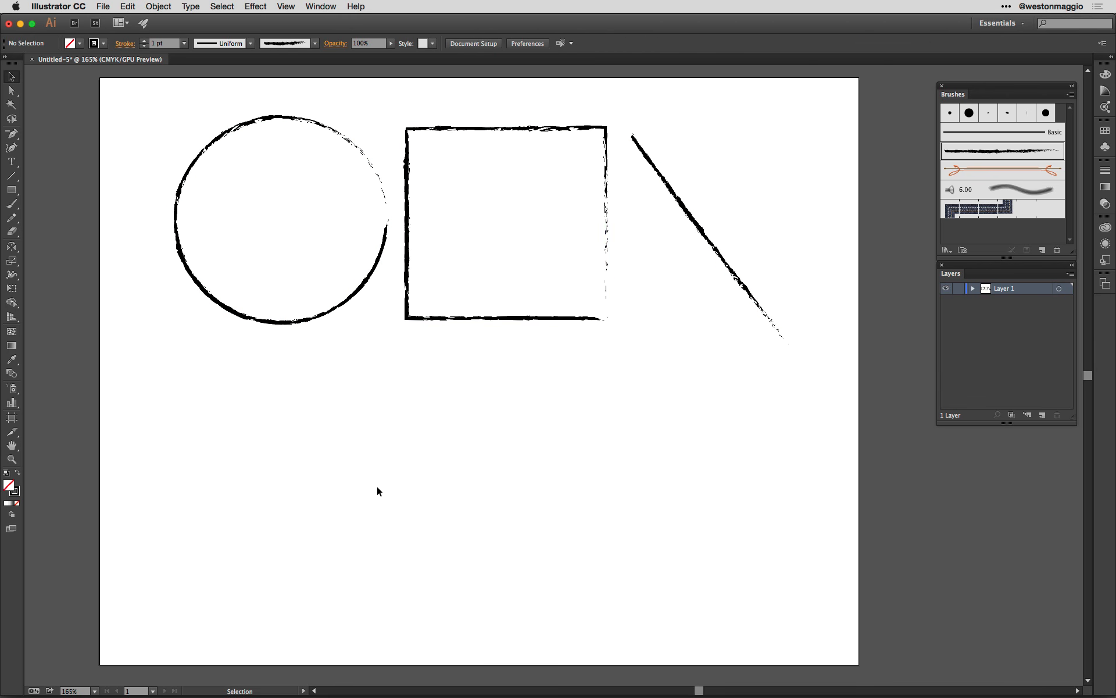
pyautogui.click(15, 204)
pyautogui.moveTo(189, 421)
pyautogui.mouseDown()
pyautogui.moveTo(242, 406)
pyautogui.moveTo(442, 429)
pyautogui.mouseUp()
pyautogui.moveTo(559, 452); pyautogui.dragTo(685, 464)
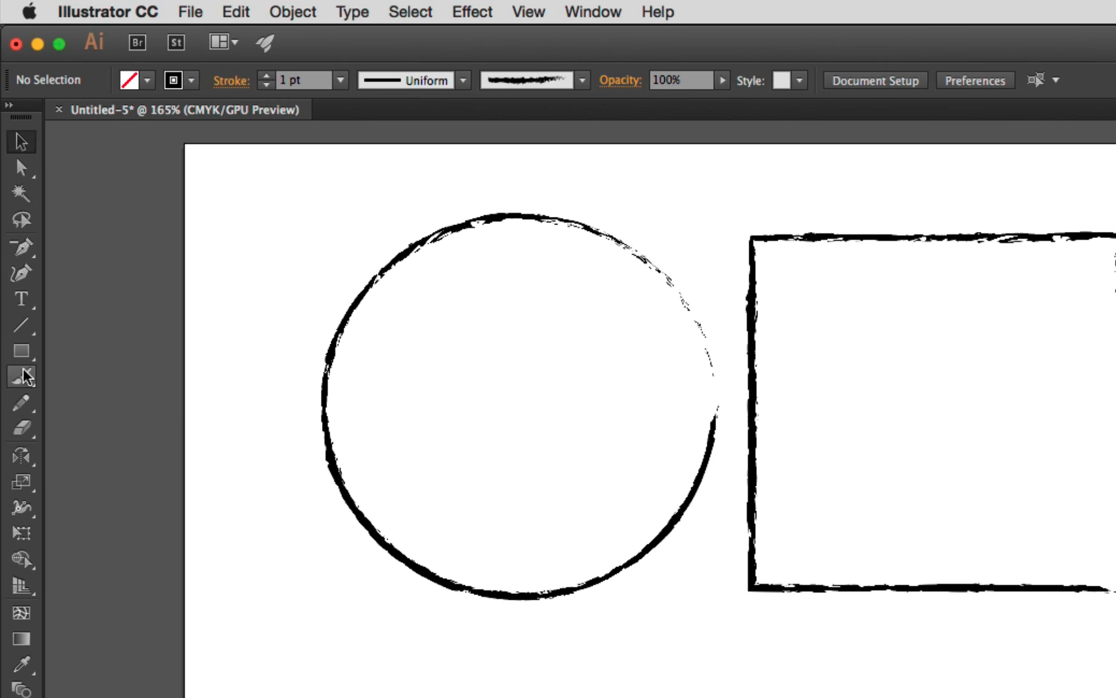
# - Paint a long wave, a loose circle and a squiggle below the shapes with the Paintbrush and the 5 pt. Round brush
pyautogui.click(16, 204)
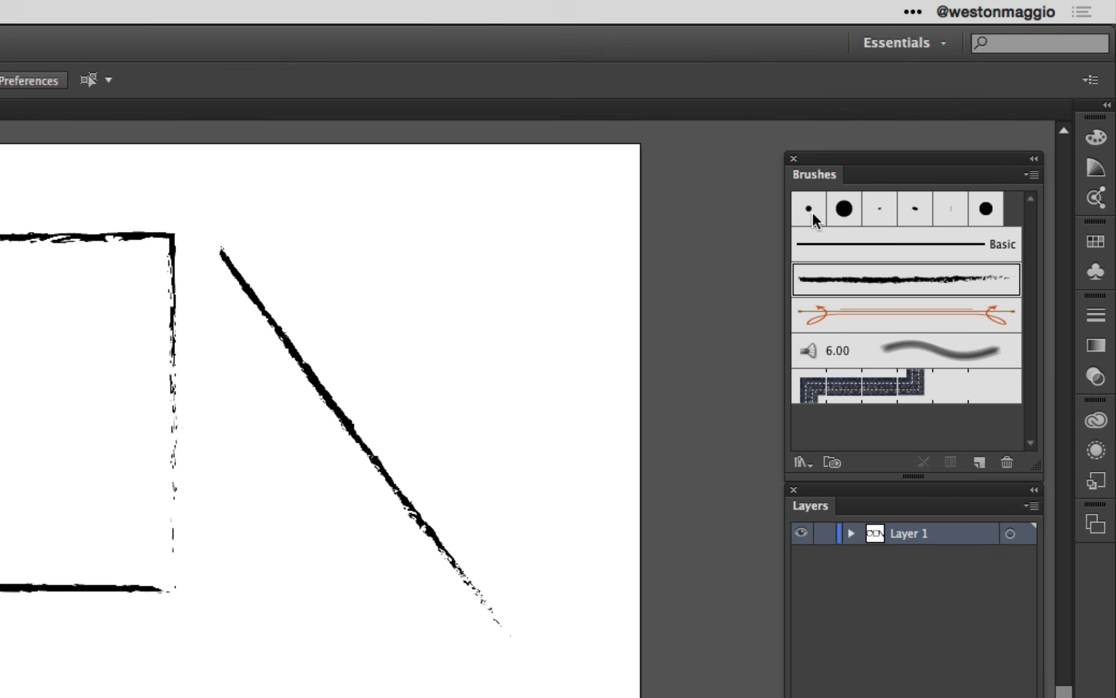
pyautogui.click(1098, 215)
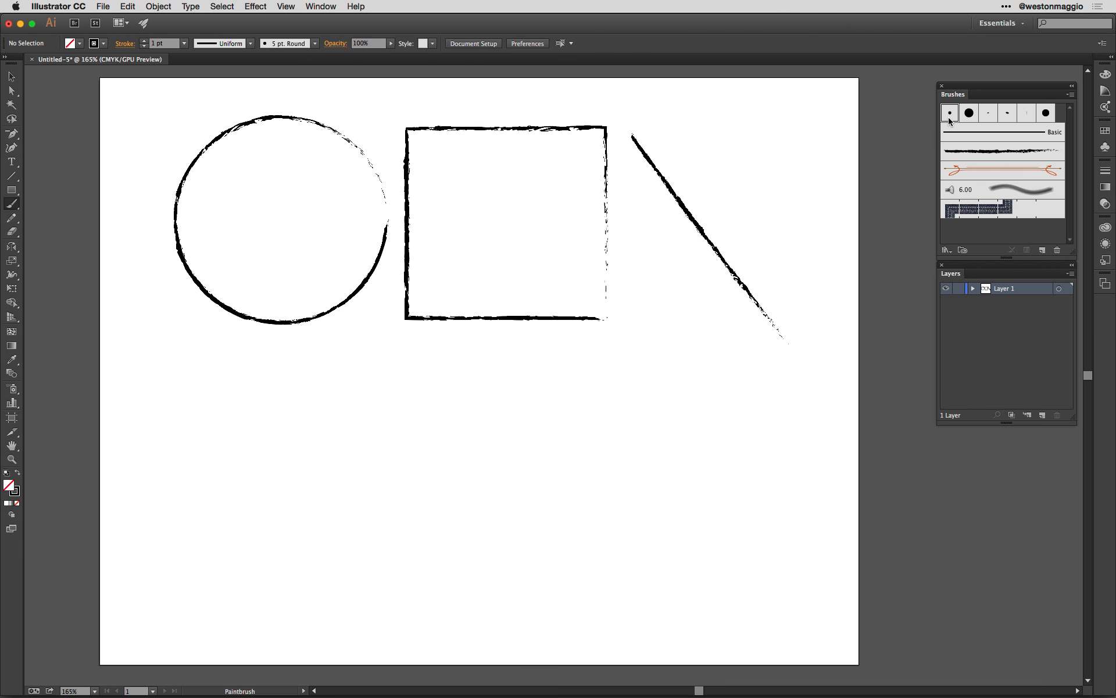
pyautogui.moveTo(164, 426)
pyautogui.mouseDown()
pyautogui.moveTo(241, 405)
pyautogui.moveTo(501, 441)
pyautogui.moveTo(594, 439)
pyautogui.moveTo(759, 406)
pyautogui.mouseUp()
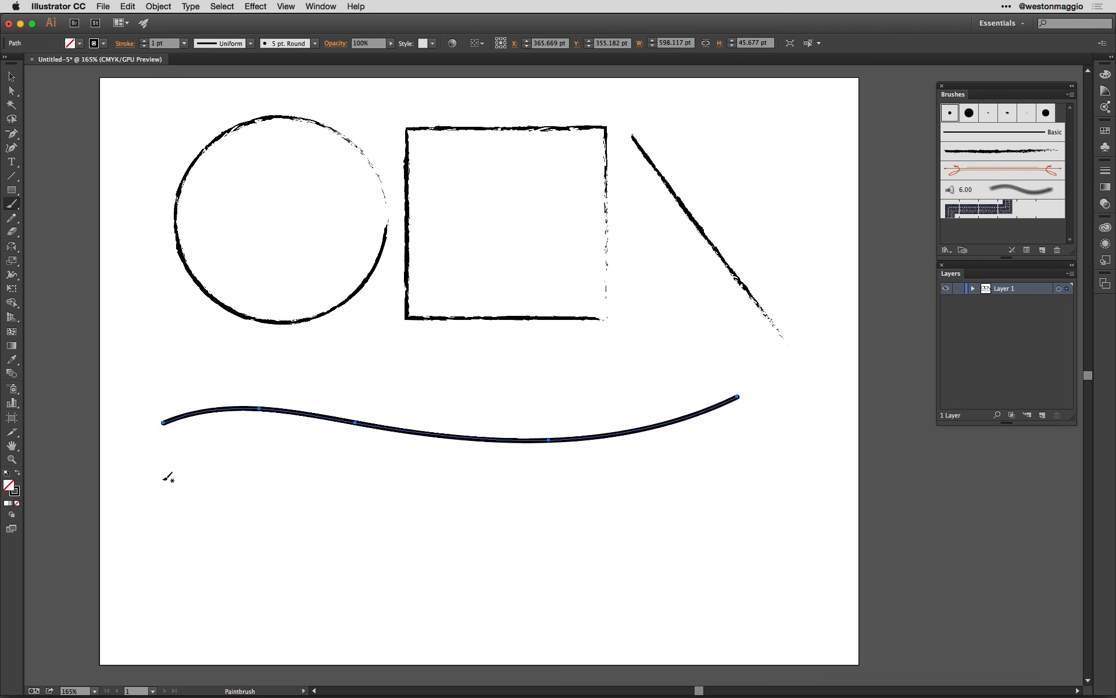
pyautogui.moveTo(210, 446)
pyautogui.mouseDown()
pyautogui.moveTo(171, 520)
pyautogui.moveTo(257, 567)
pyautogui.moveTo(278, 481)
pyautogui.moveTo(208, 444)
pyautogui.moveTo(227, 498)
pyautogui.mouseUp()
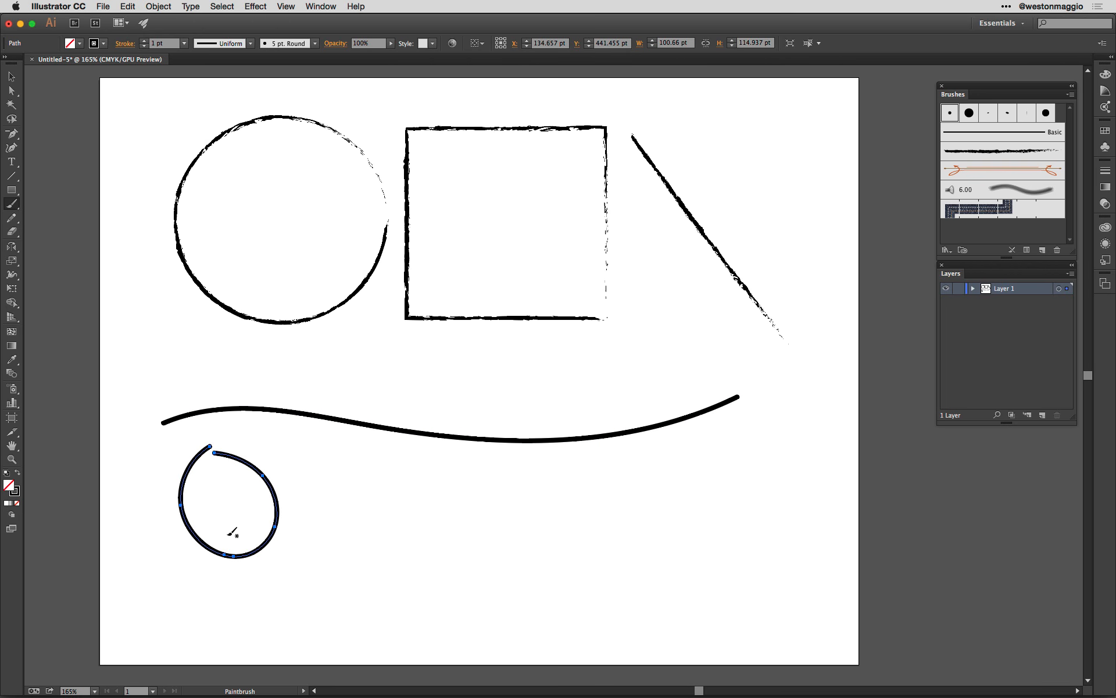
pyautogui.moveTo(307, 477)
pyautogui.mouseDown()
pyautogui.moveTo(358, 496)
pyautogui.moveTo(386, 547)
pyautogui.moveTo(475, 496)
pyautogui.moveTo(487, 567)
pyautogui.moveTo(584, 507)
pyautogui.moveTo(647, 548)
pyautogui.moveTo(780, 519)
pyautogui.mouseUp()
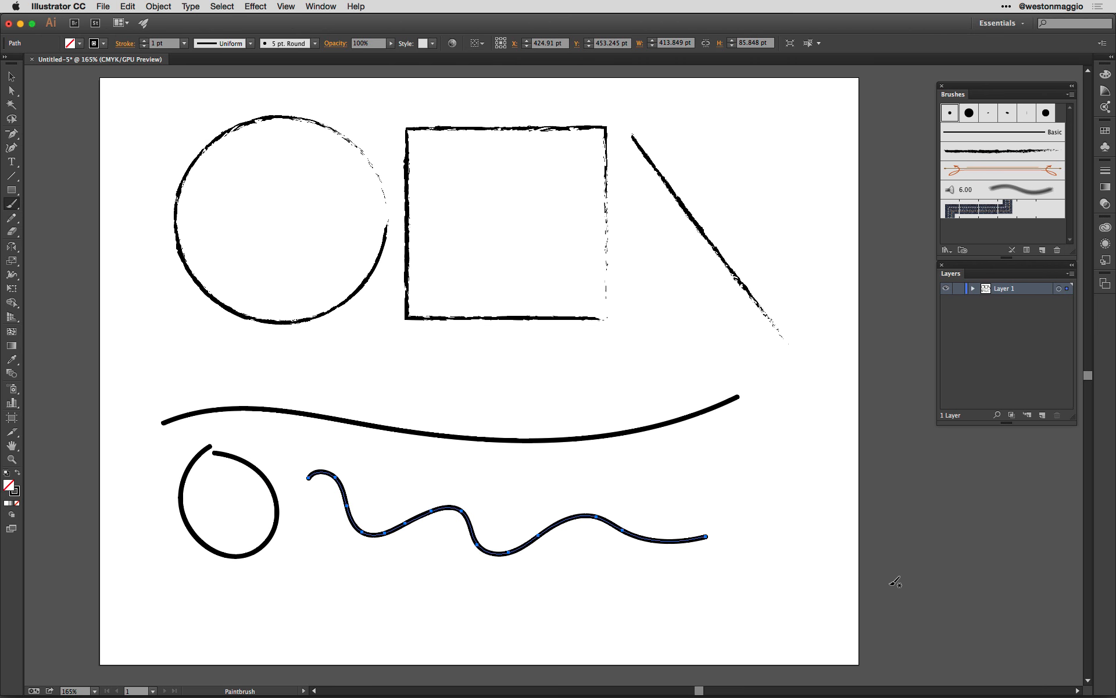
# - Delete all the artwork on the artboard
pyautogui.press('super+a')
pyautogui.press('Delete')
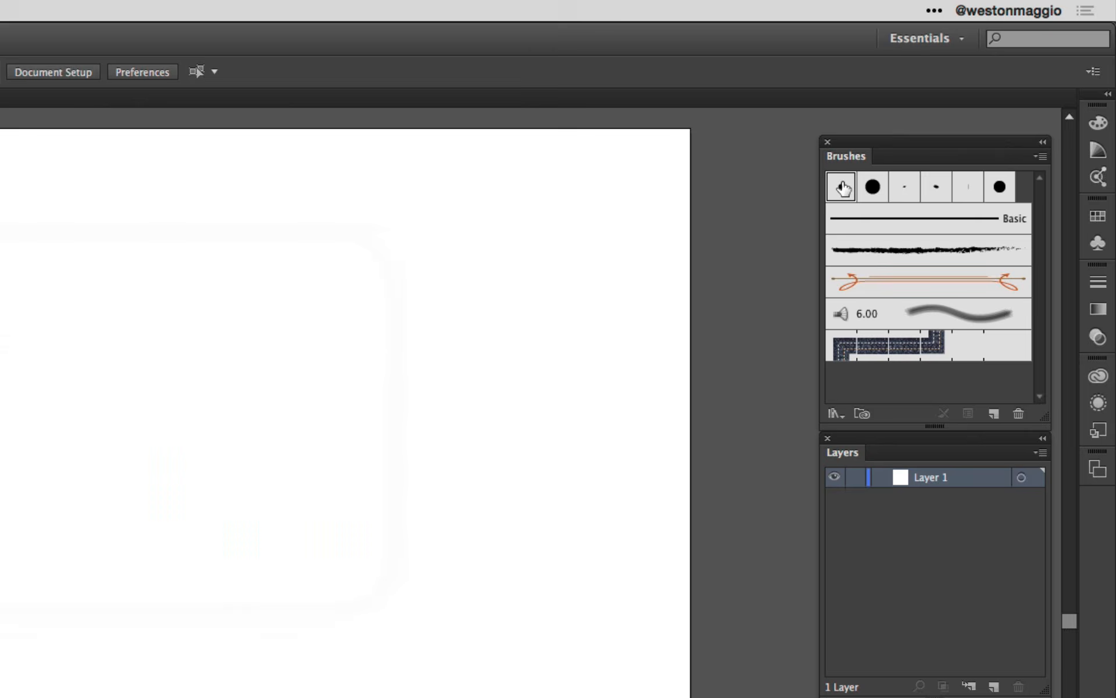
# - Make the 5 pt. Round calligraphic brush's size respond to Pressure with a 5 pt variation
pyautogui.doubleClick(843, 186)
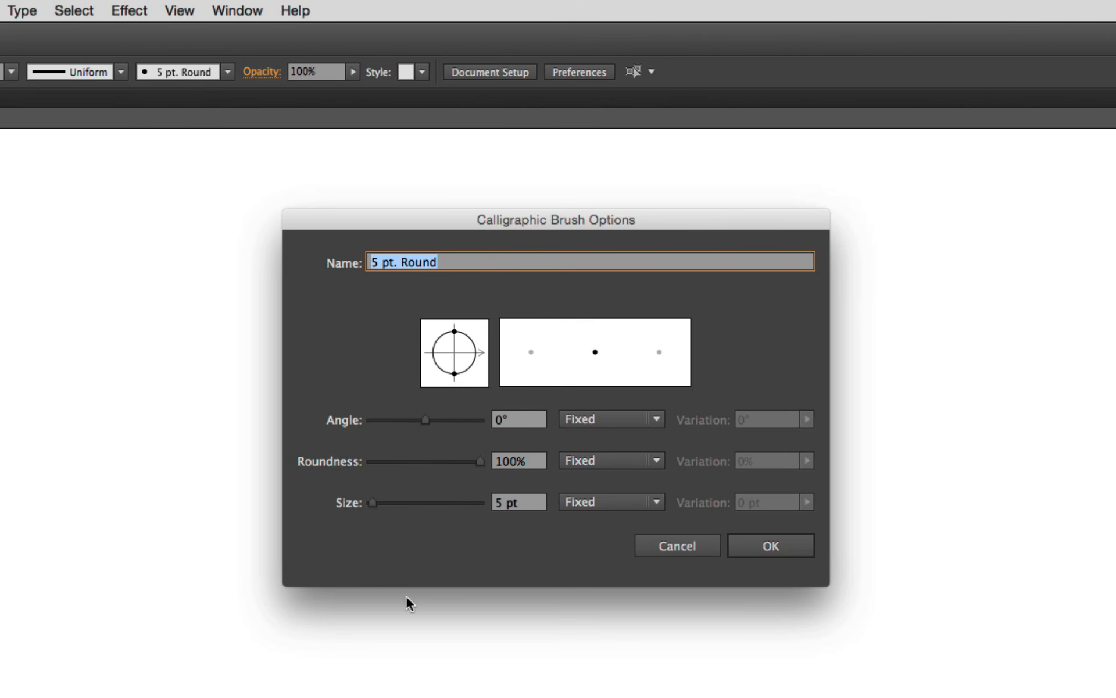
pyautogui.click(605, 501)
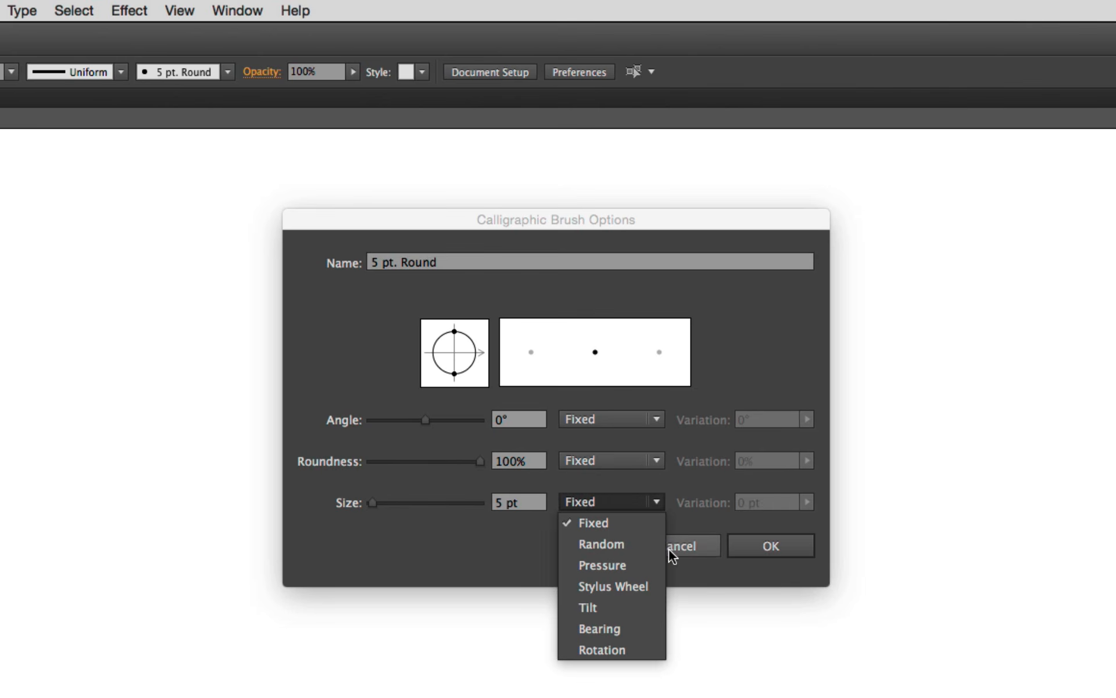
pyautogui.click(602, 565)
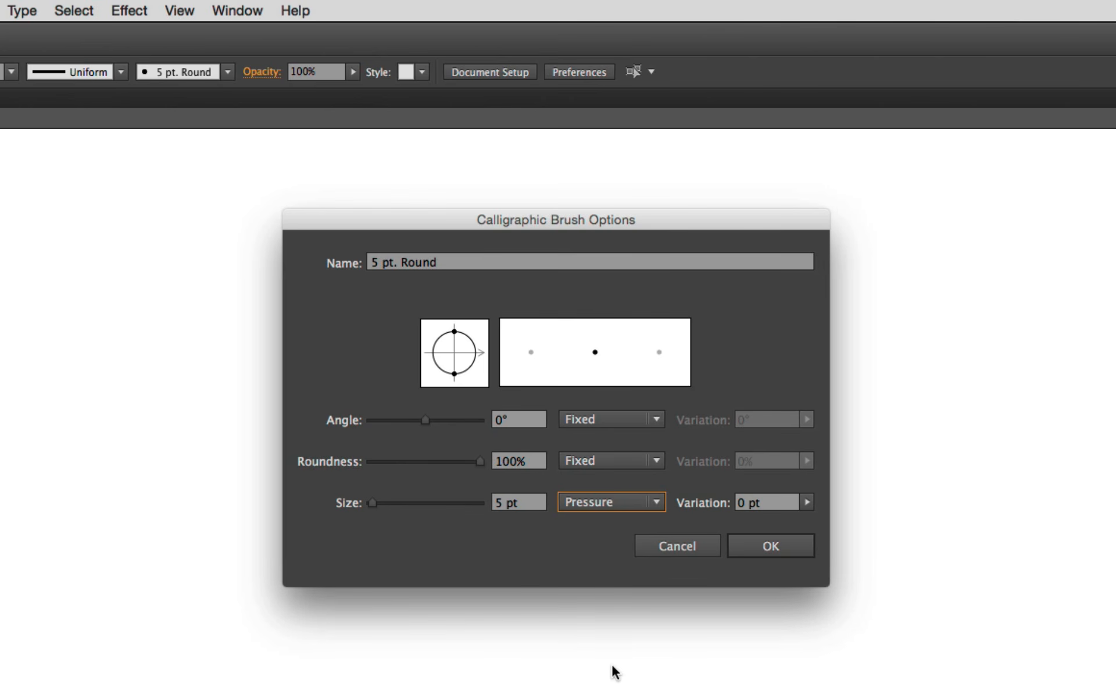
pyautogui.click(808, 502)
pyautogui.moveTo(725, 524); pyautogui.dragTo(817, 522)
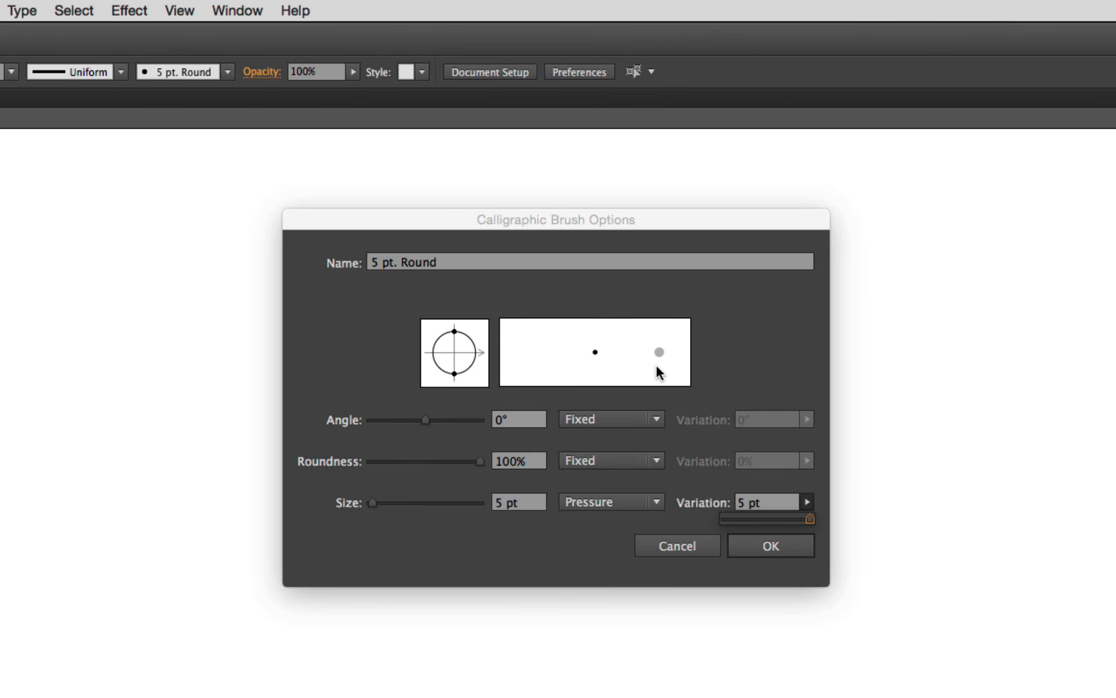
pyautogui.click(797, 541)
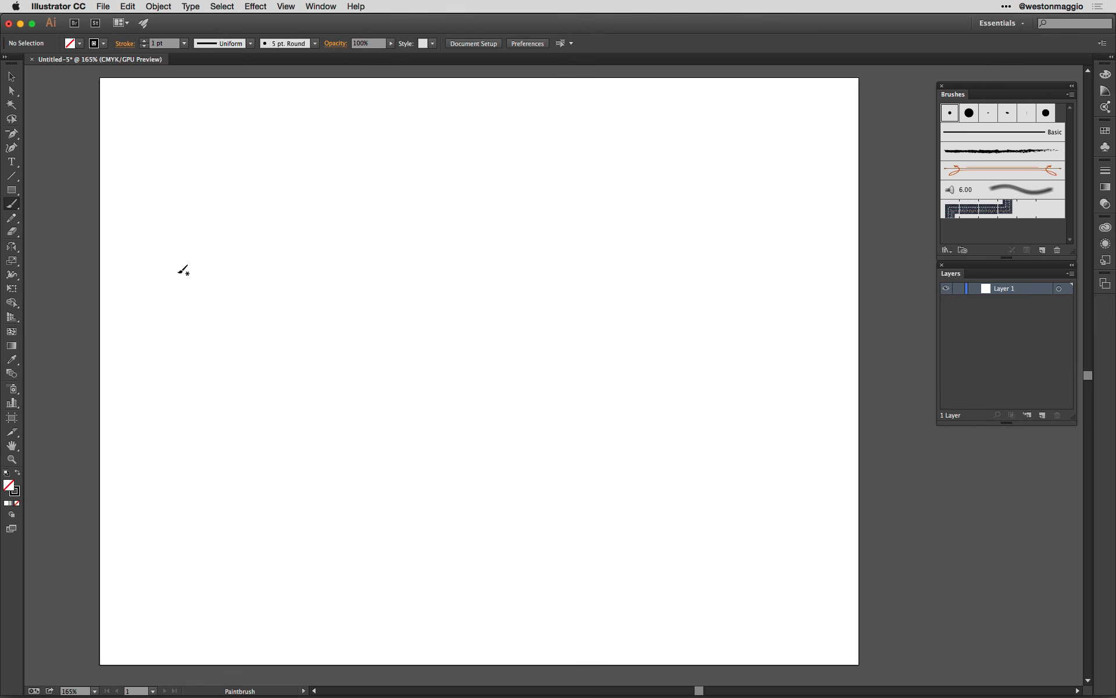
# - Paint two wavy pressure-varied strokes across the artboard's upper area, about 589 pt and 569 pt wide, in opposite directions
pyautogui.moveTo(155, 179)
pyautogui.mouseDown()
pyautogui.moveTo(236, 150)
pyautogui.moveTo(323, 176)
pyautogui.moveTo(385, 154)
pyautogui.moveTo(441, 153)
pyautogui.moveTo(494, 177)
pyautogui.moveTo(644, 157)
pyautogui.moveTo(722, 165)
pyautogui.mouseUp()
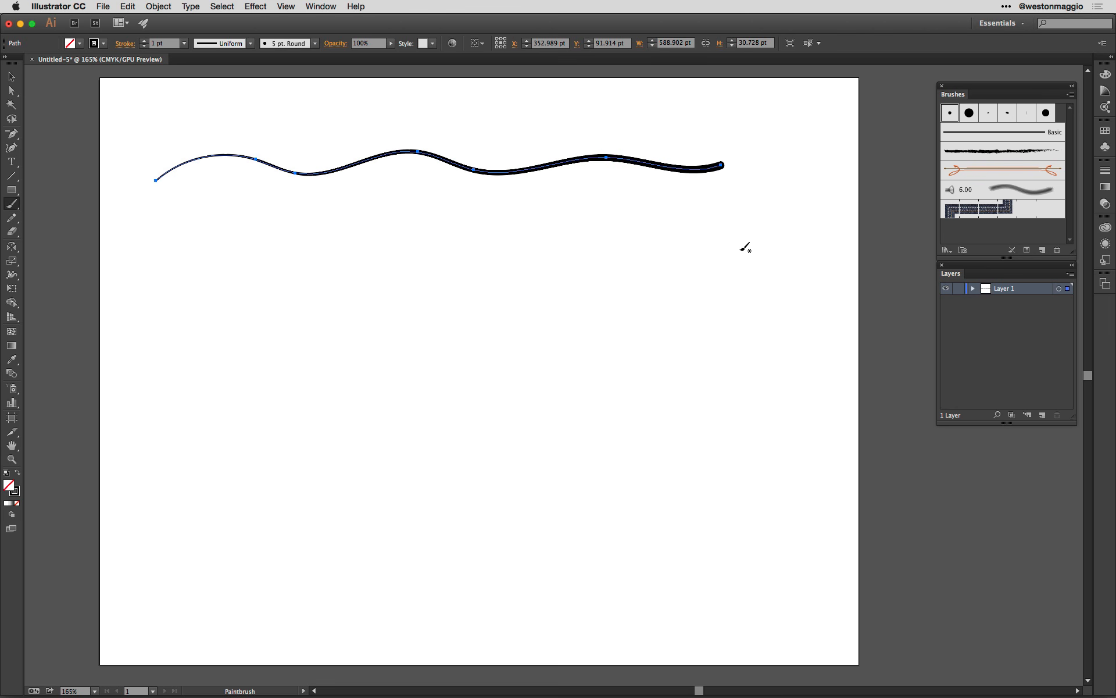
pyautogui.moveTo(719, 251)
pyautogui.mouseDown()
pyautogui.moveTo(684, 229)
pyautogui.moveTo(623, 221)
pyautogui.moveTo(546, 239)
pyautogui.moveTo(481, 210)
pyautogui.moveTo(325, 230)
pyautogui.moveTo(253, 224)
pyautogui.moveTo(169, 231)
pyautogui.mouseUp()
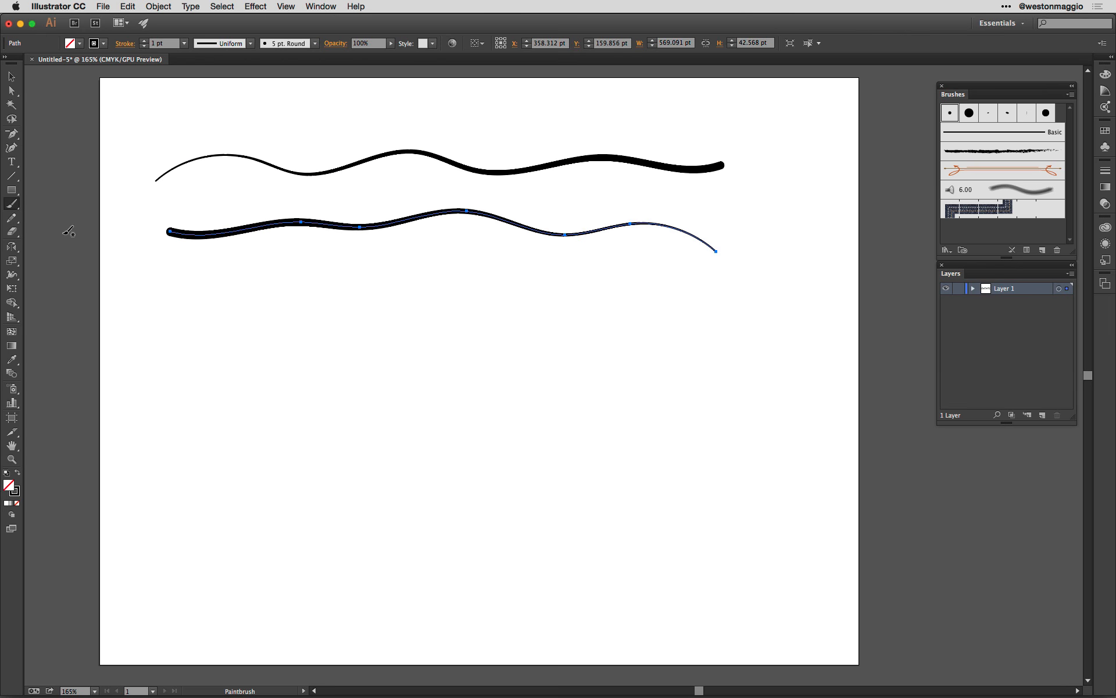
# - Turn off Fill new brush strokes and Keep Selected in the Paintbrush tool options, keeping Fidelity at its middle setting
pyautogui.doubleClick(12, 205)
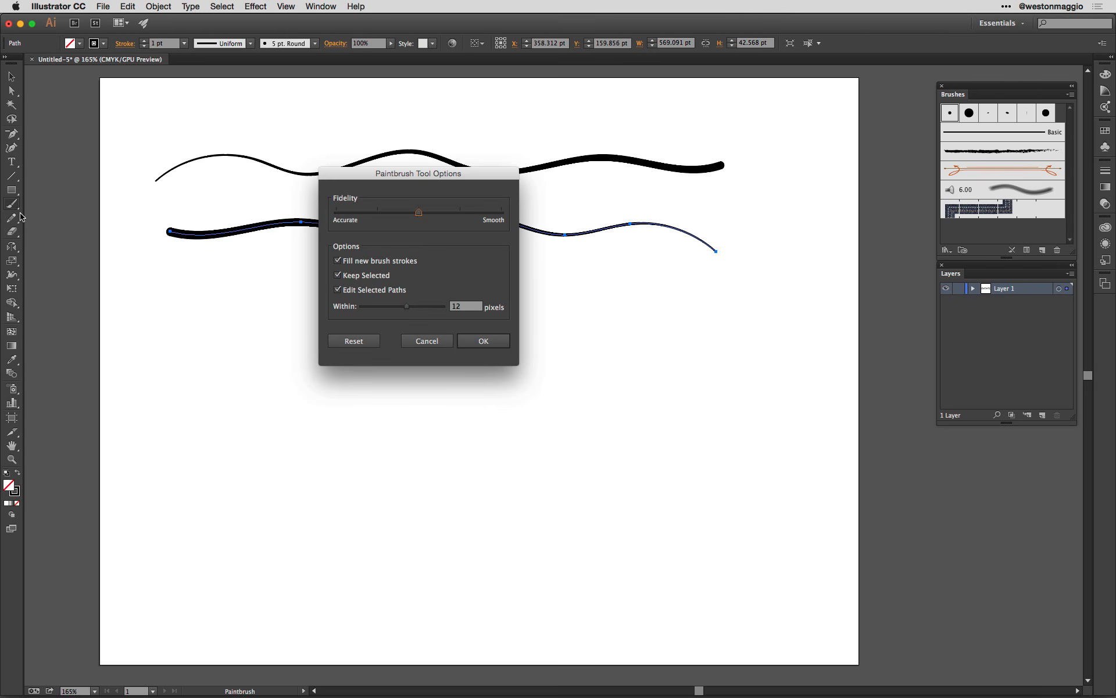
pyautogui.moveTo(441, 178); pyautogui.dragTo(502, 325)
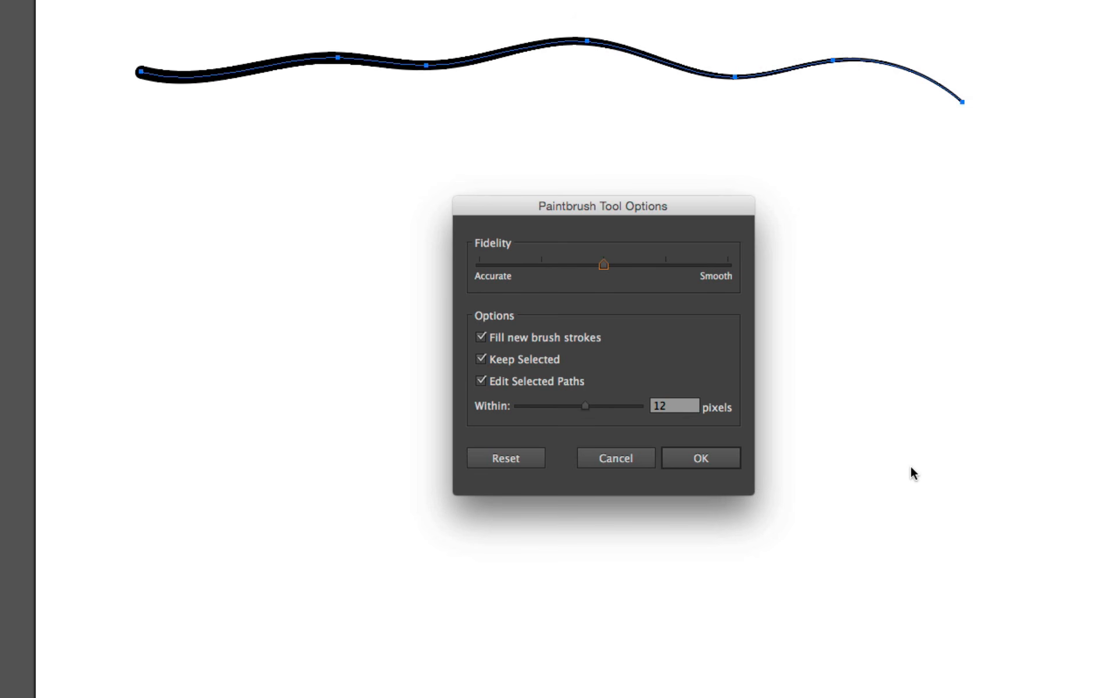
pyautogui.moveTo(602, 266); pyautogui.dragTo(729, 278)
pyautogui.moveTo(708, 268); pyautogui.dragTo(605, 265)
pyautogui.click(482, 337)
pyautogui.click(482, 337)
pyautogui.click(482, 360)
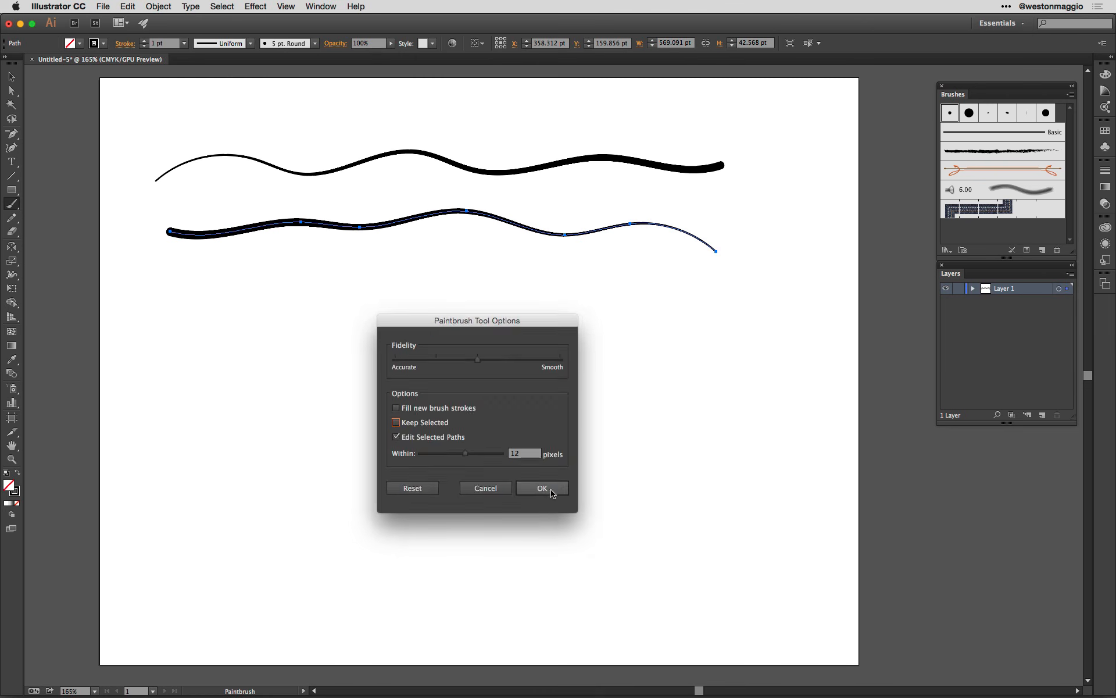
pyautogui.click(701, 457)
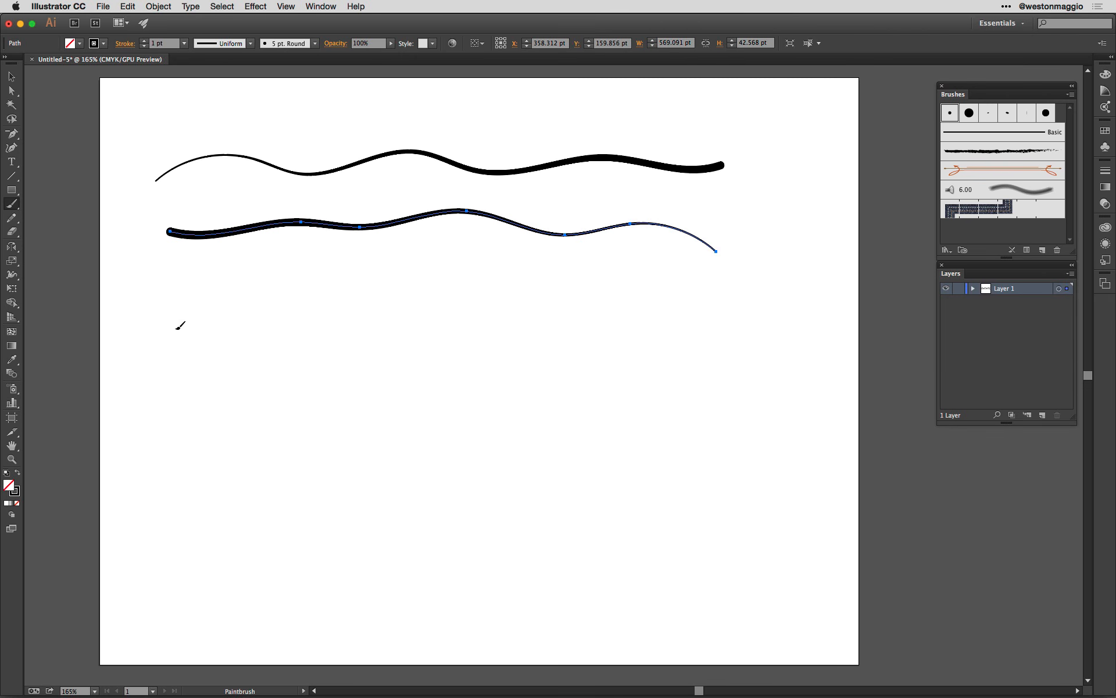
# - Paint a long wave below the existing strokes and a stroke with two loops beneath it, varying the pen pressure
pyautogui.moveTo(170, 332)
pyautogui.mouseDown()
pyautogui.moveTo(297, 305)
pyautogui.moveTo(497, 349)
pyautogui.moveTo(663, 334)
pyautogui.mouseUp()
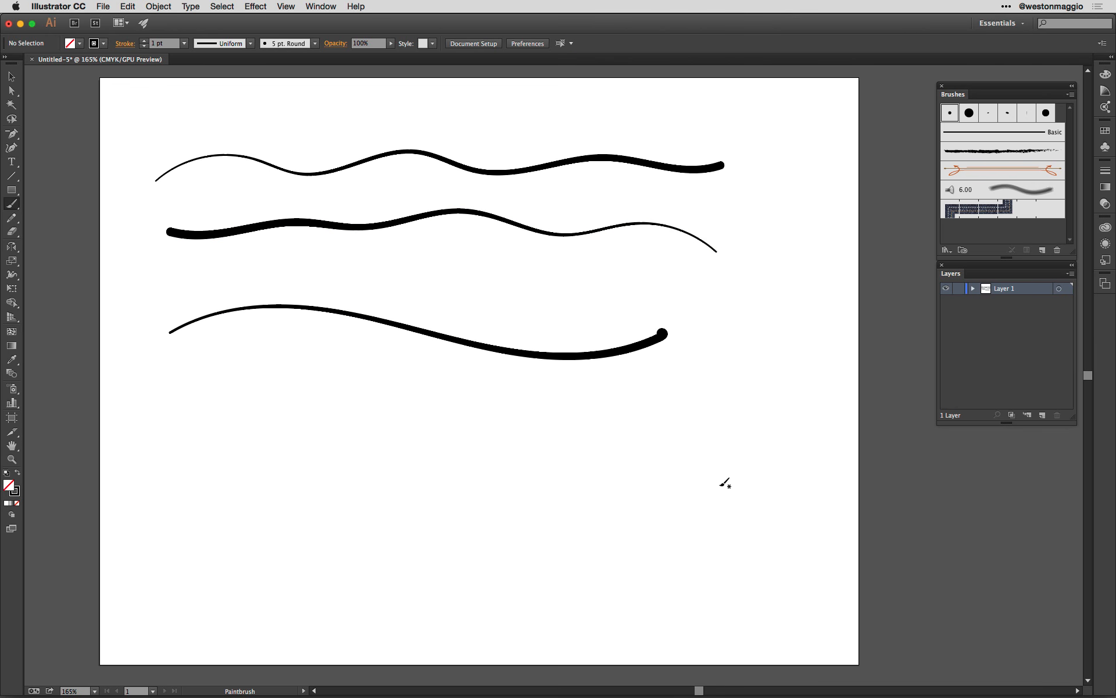
pyautogui.moveTo(705, 457)
pyautogui.mouseDown()
pyautogui.moveTo(673, 429)
pyautogui.moveTo(551, 419)
pyautogui.moveTo(536, 469)
pyautogui.moveTo(522, 409)
pyautogui.moveTo(366, 422)
pyautogui.moveTo(384, 474)
pyautogui.moveTo(333, 376)
pyautogui.moveTo(198, 378)
pyautogui.mouseUp()
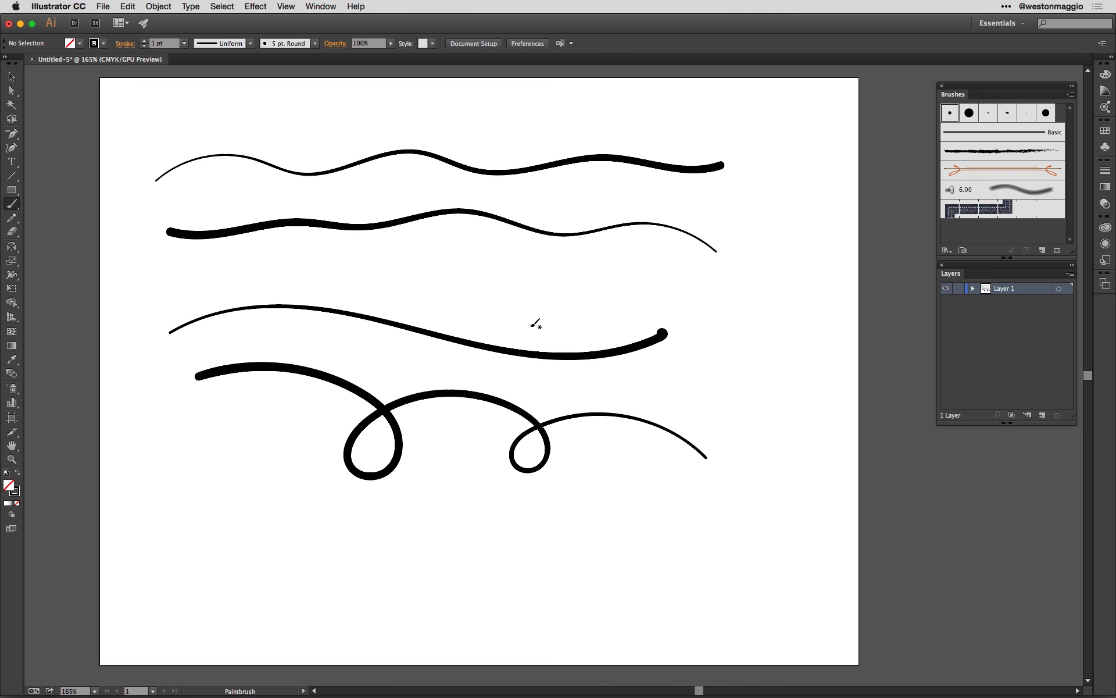
# - Select all four painted strokes and delete them
pyautogui.click(12, 77)
pyautogui.moveTo(142, 96)
pyautogui.mouseDown()
pyautogui.moveTo(506, 381)
pyautogui.moveTo(771, 564)
pyautogui.mouseUp()
pyautogui.press('Delete')
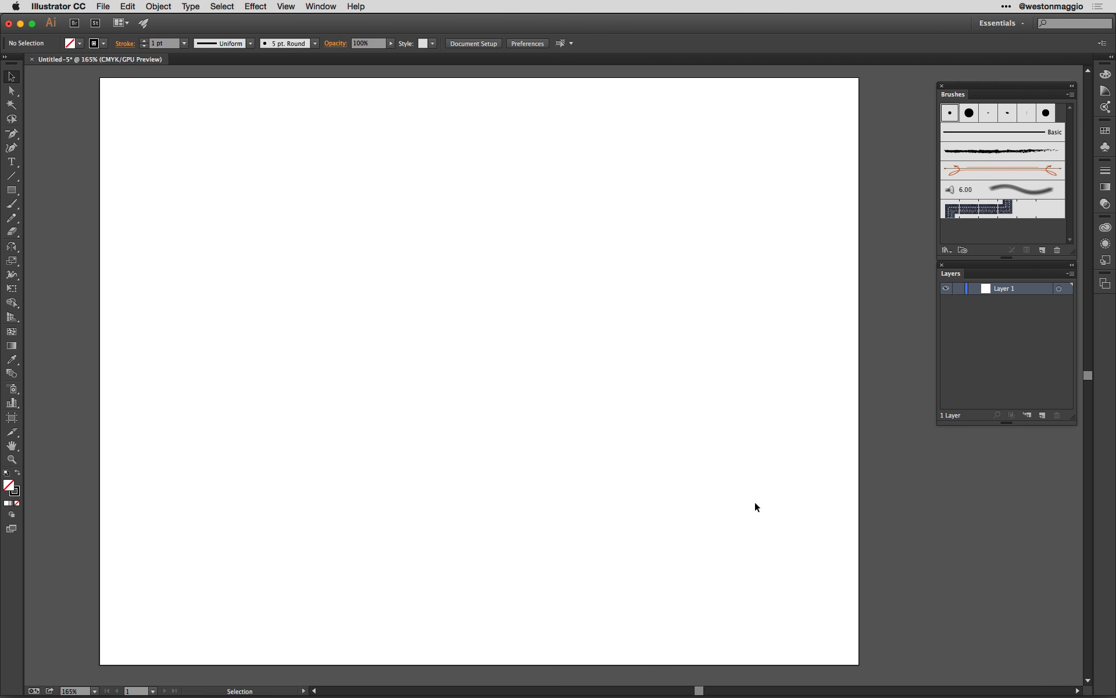
# - Paint a thick wavy stroke across the upper artboard with the Blob Brush and the 15 pt. Round brush
pyautogui.hotkey('shift', 'b')
pyautogui.moveTo(188, 194); pyautogui.dragTo(213, 176)
pyautogui.moveTo(320, 156)
pyautogui.mouseDown()
pyautogui.moveTo(567, 193)
pyautogui.moveTo(668, 169)
pyautogui.mouseUp()
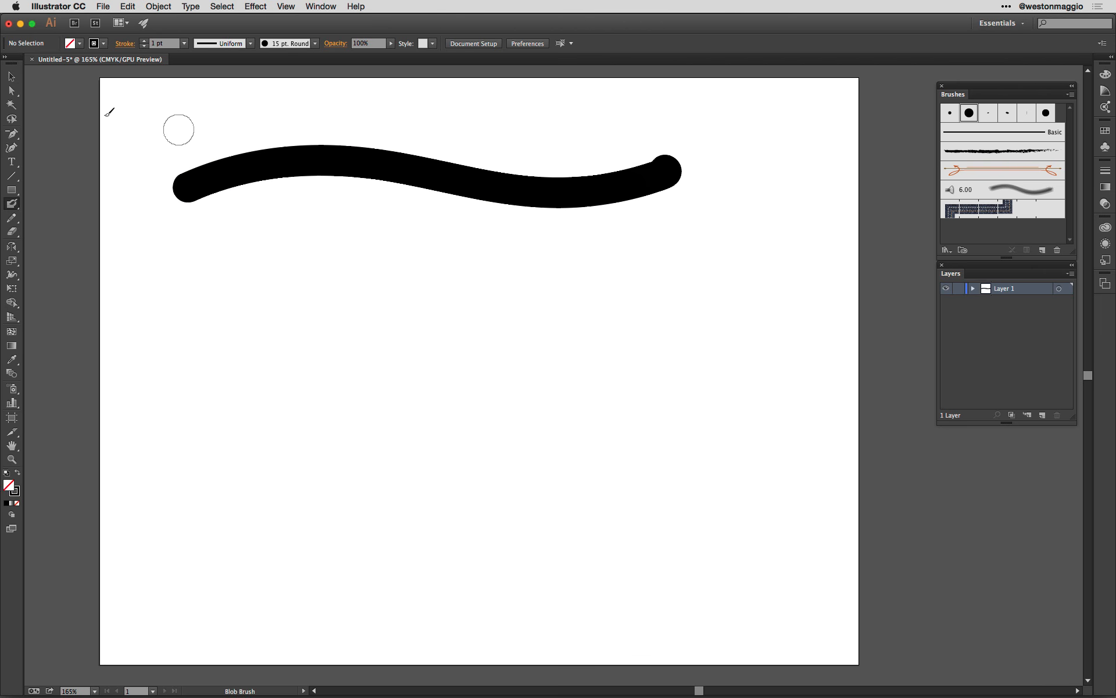
pyautogui.click(11, 76)
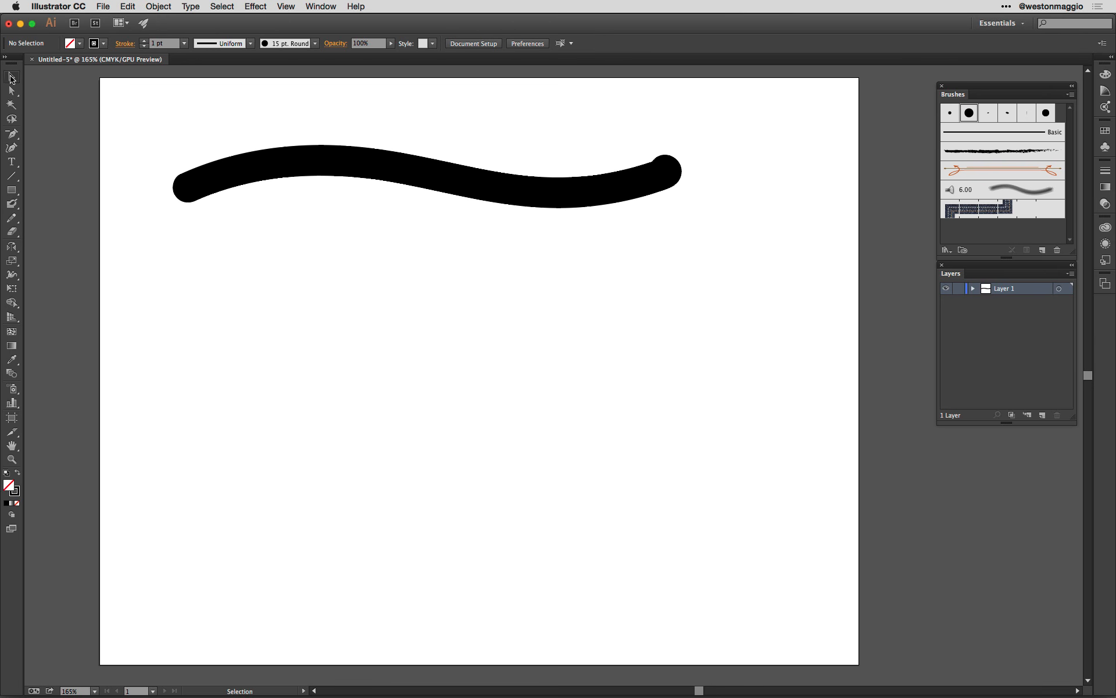
# - Select the thick wavy stroke across the upper artboard and delete it
pyautogui.click(226, 173)
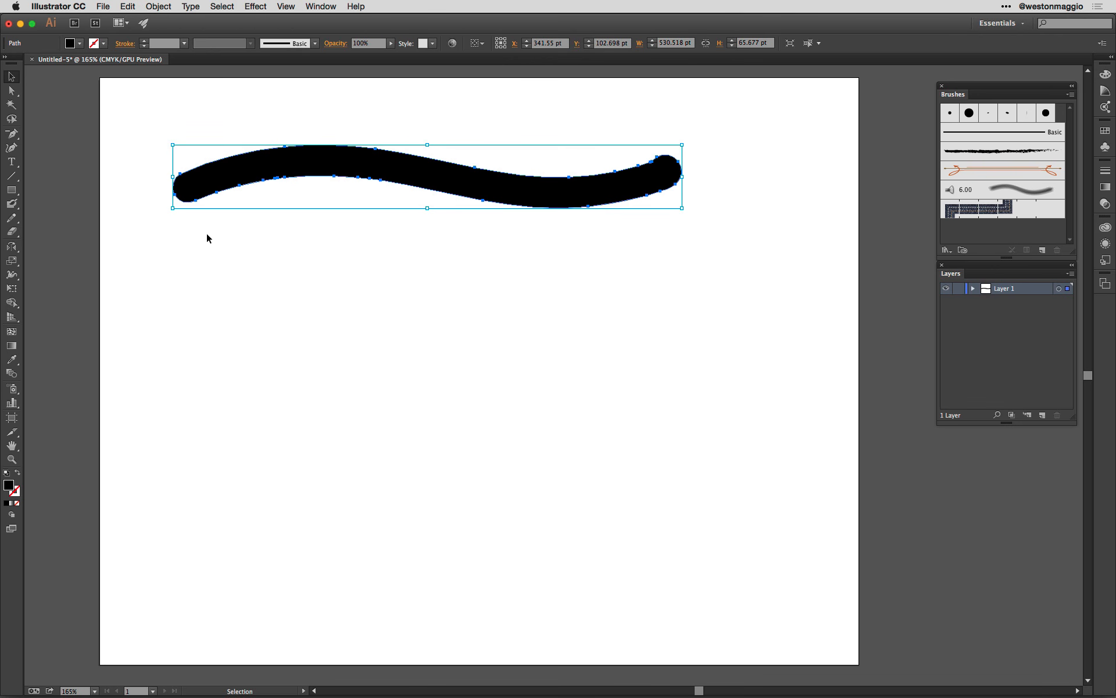
pyautogui.press('Delete')
# - Paint a long wavy stroke across the upper artboard with the Blob Brush and the 15 pt. Round brush
pyautogui.press('b')
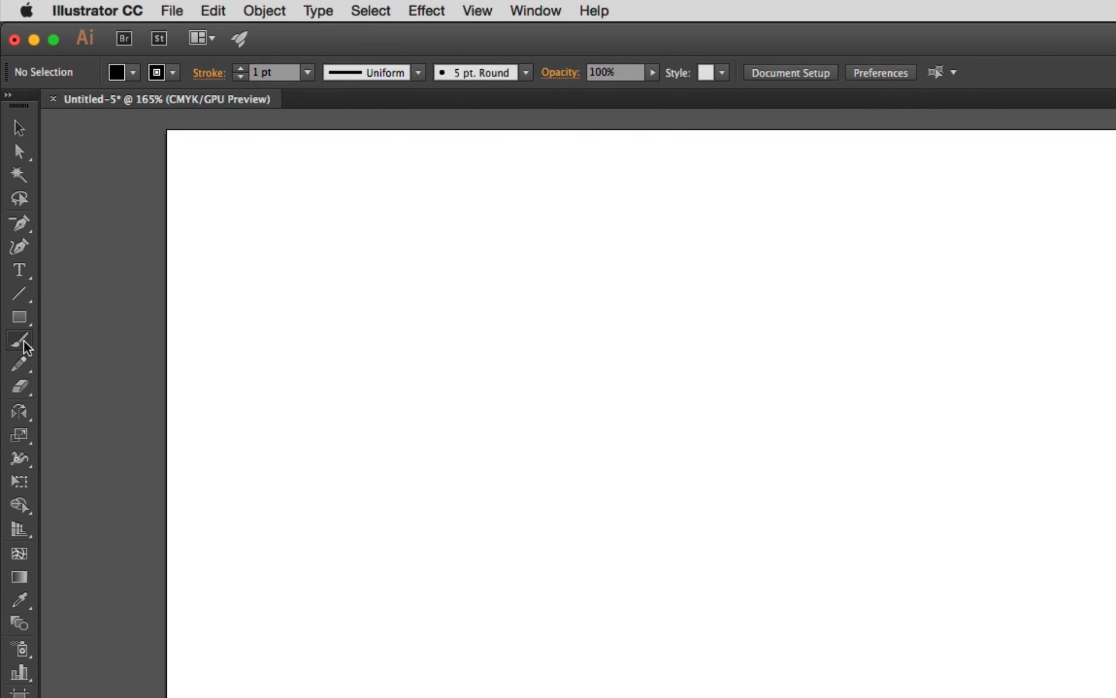
pyautogui.click(12, 206)
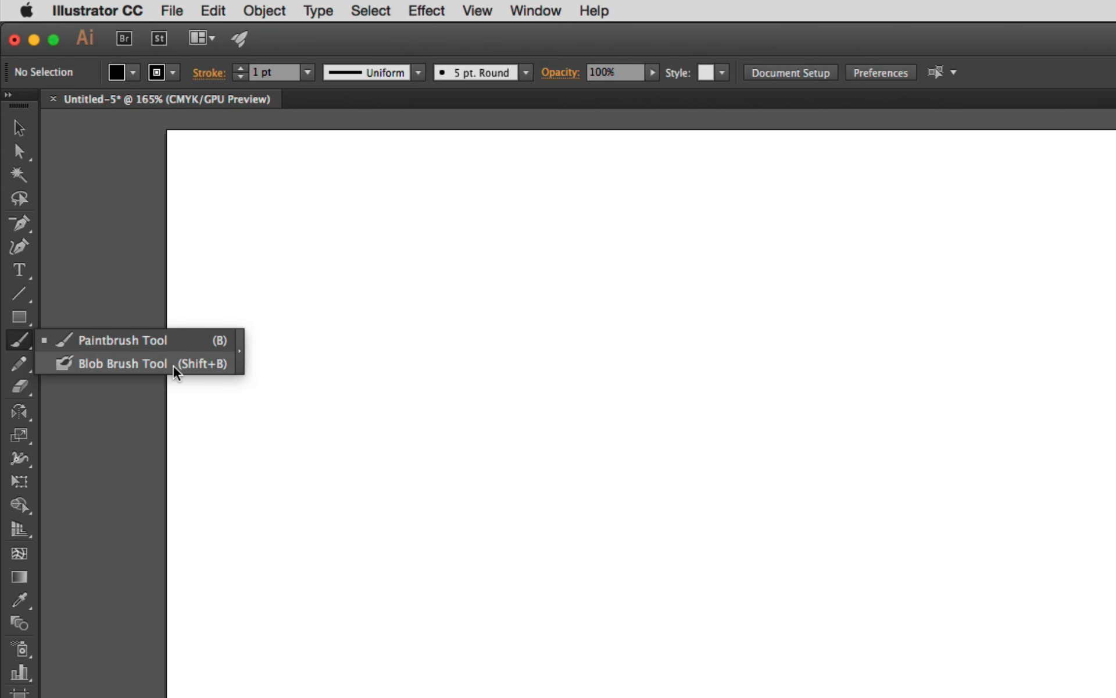
pyautogui.click(174, 365)
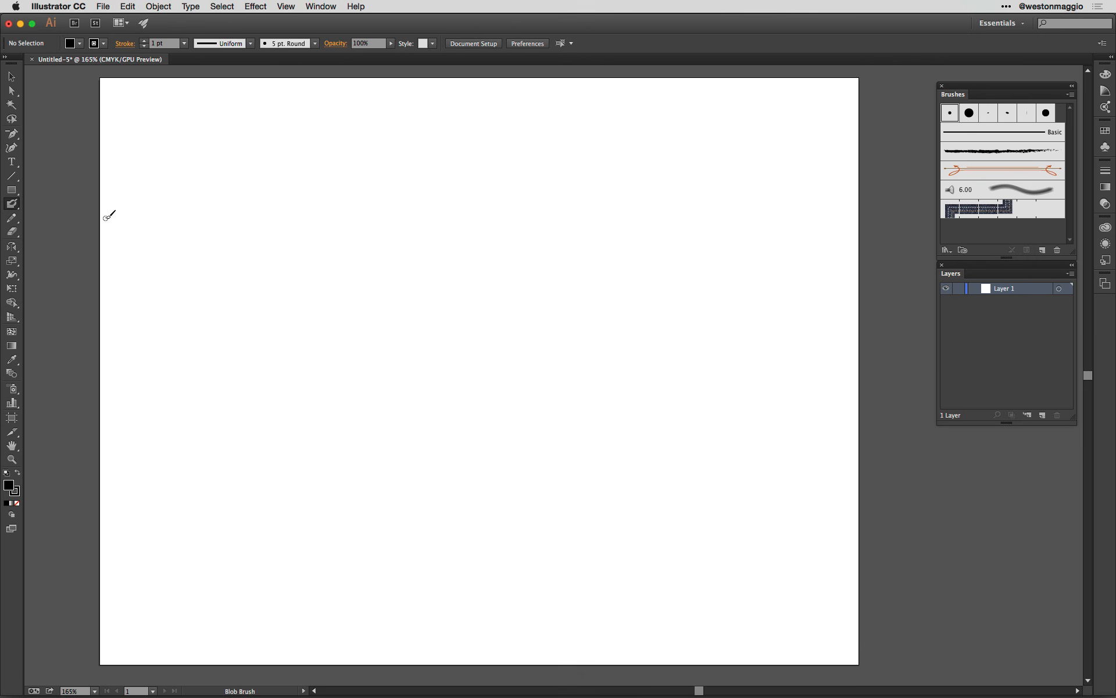
pyautogui.click(969, 113)
pyautogui.moveTo(158, 193)
pyautogui.mouseDown()
pyautogui.moveTo(221, 165)
pyautogui.moveTo(388, 165)
pyautogui.moveTo(477, 151)
pyautogui.moveTo(562, 170)
pyautogui.moveTo(805, 169)
pyautogui.mouseUp()
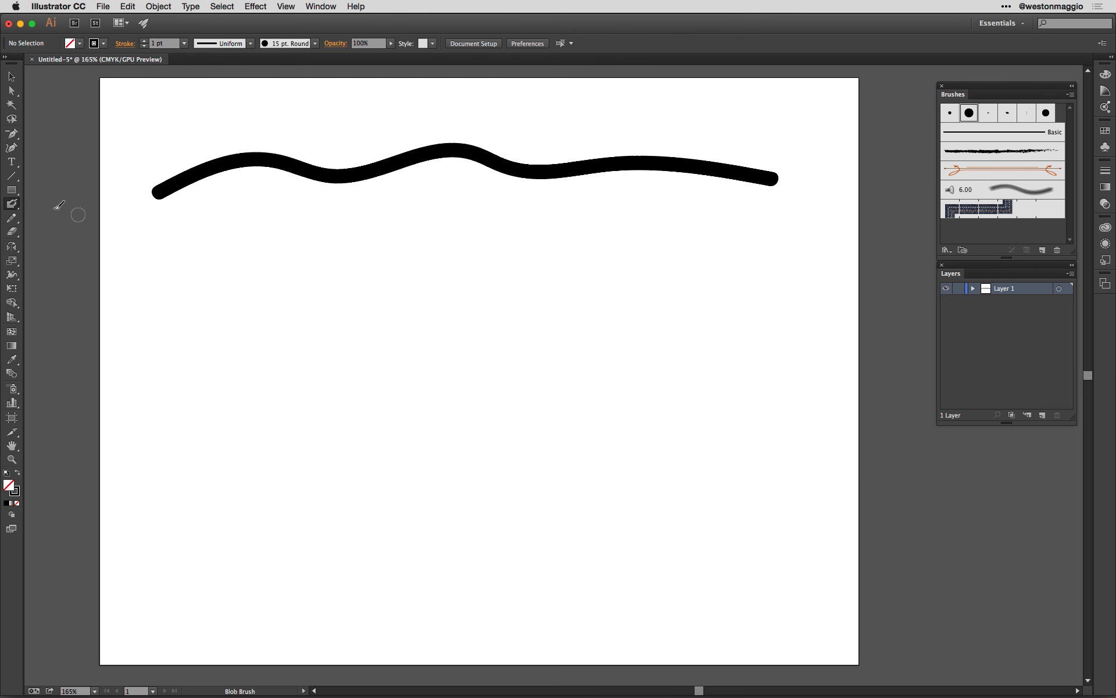
# - In the Blob Brush tool options, turn off Keep Selected and make Size respond to Pressure with a 24 pt variation
pyautogui.doubleClick(11, 203)
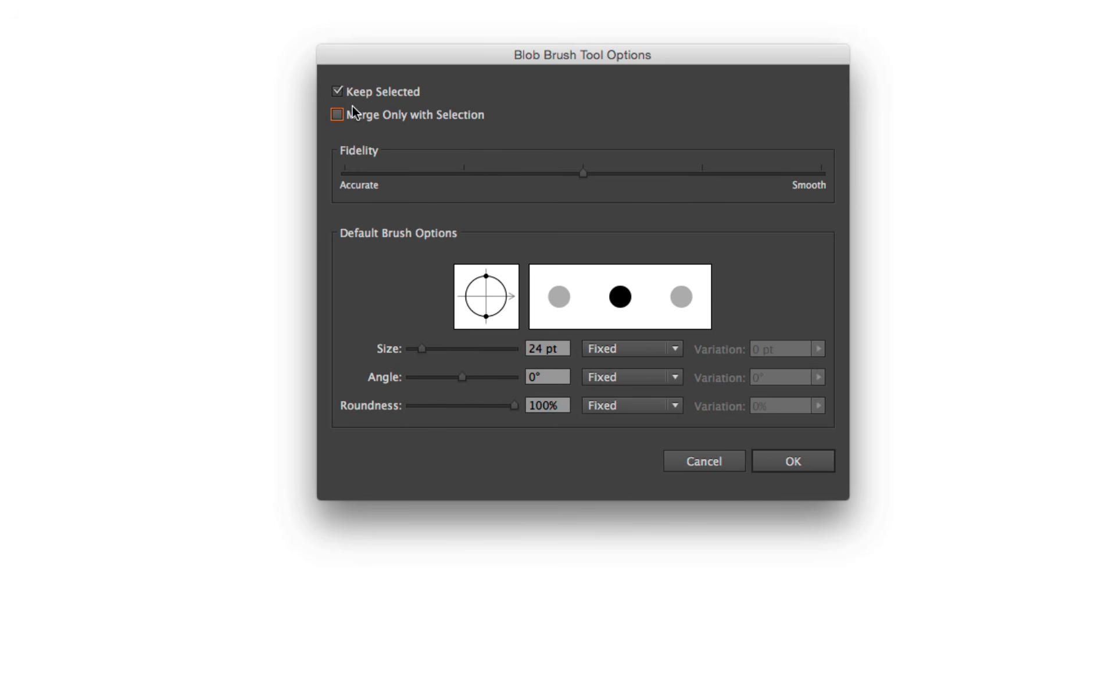
pyautogui.click(337, 91)
pyautogui.click(677, 350)
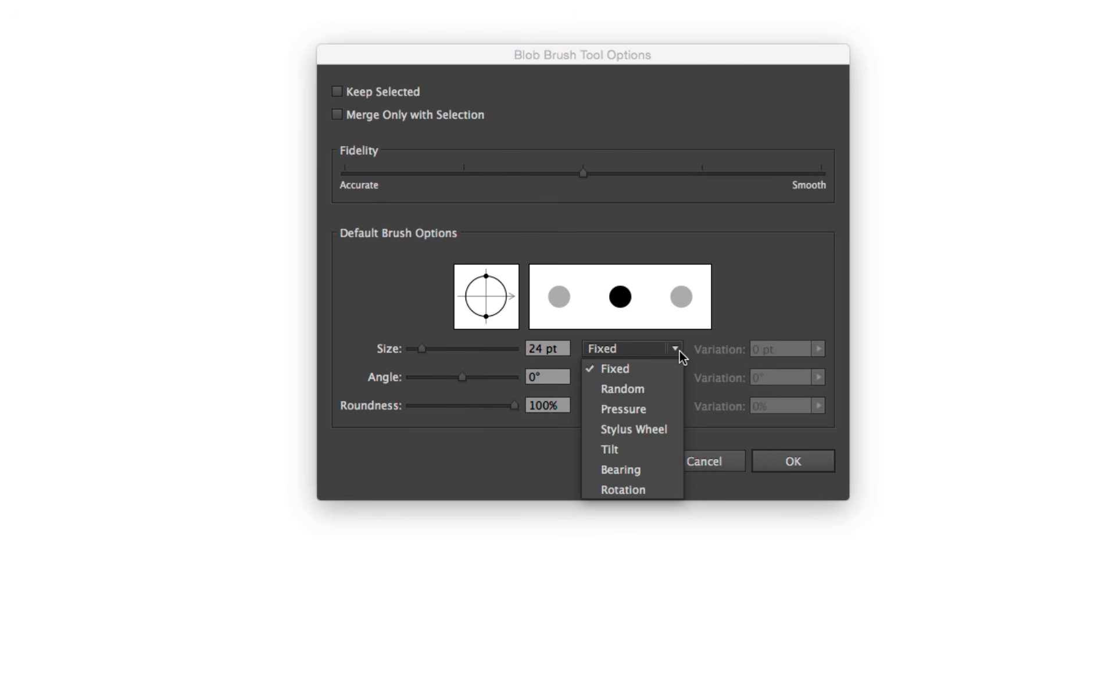
pyautogui.click(663, 410)
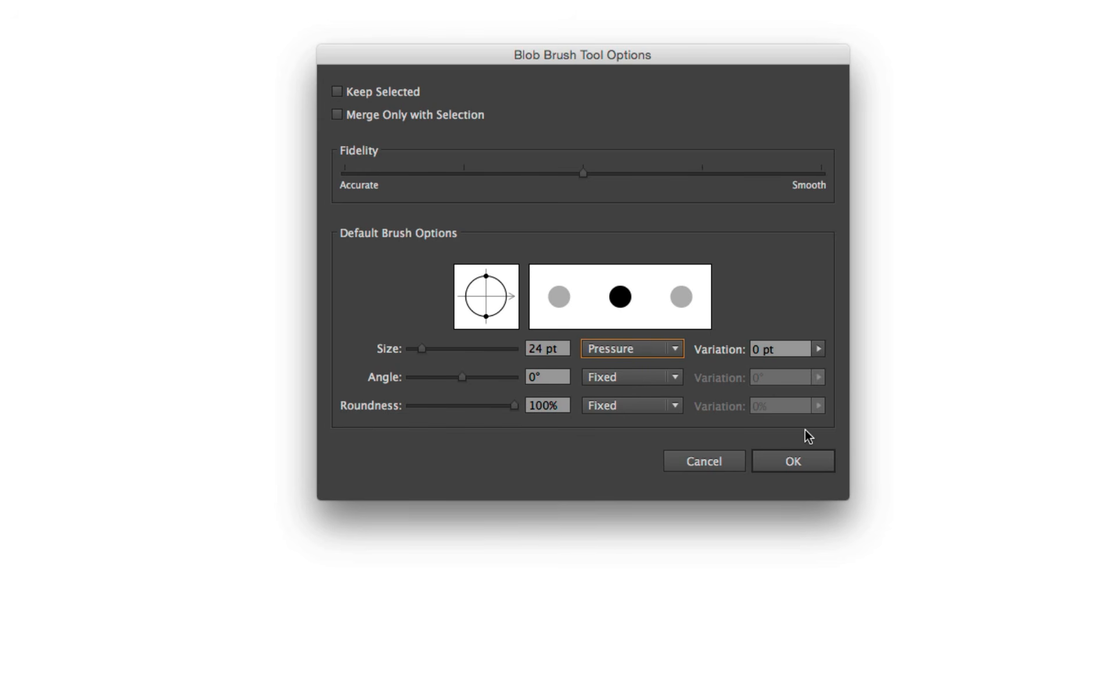
pyautogui.click(818, 349)
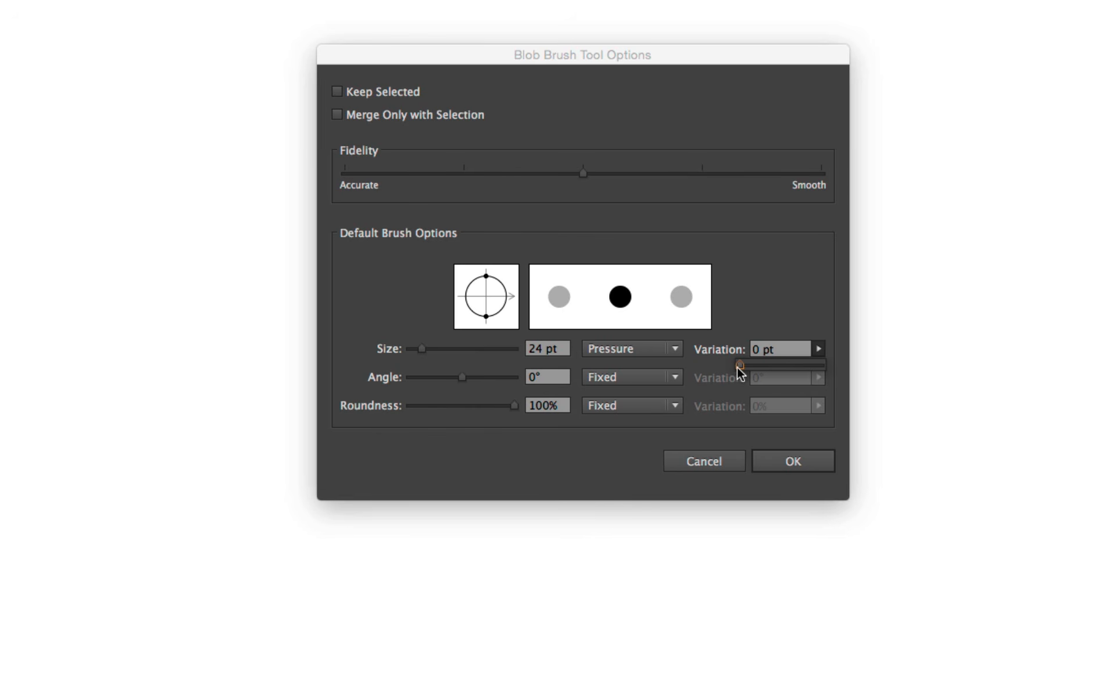
pyautogui.moveTo(737, 367); pyautogui.dragTo(822, 378)
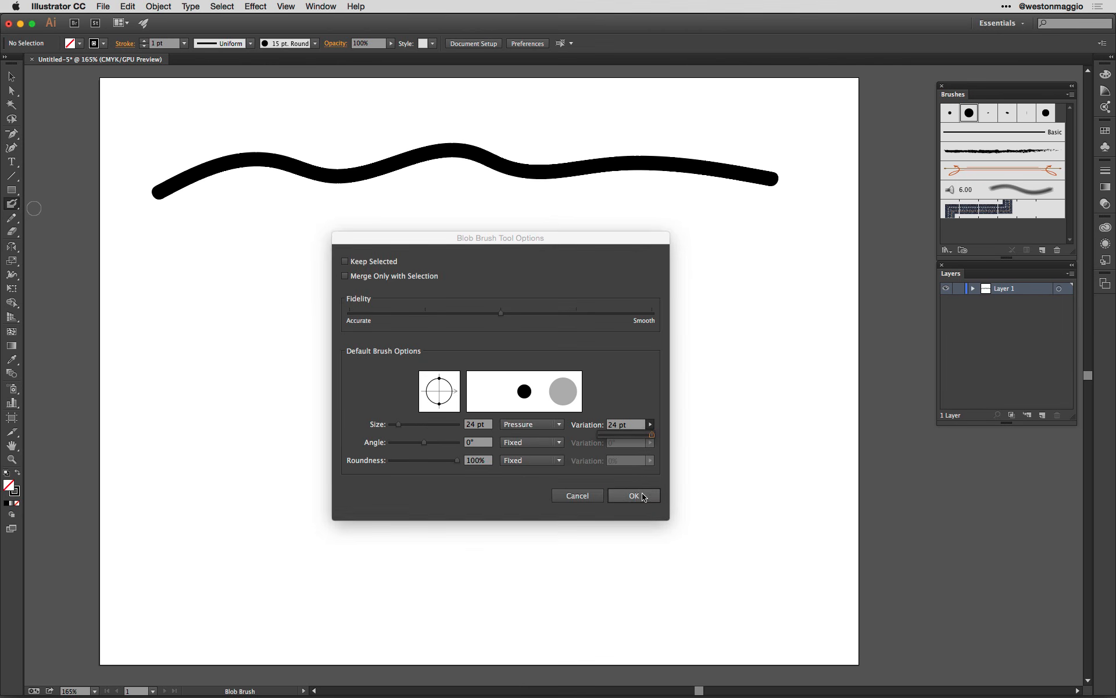
pyautogui.click(634, 496)
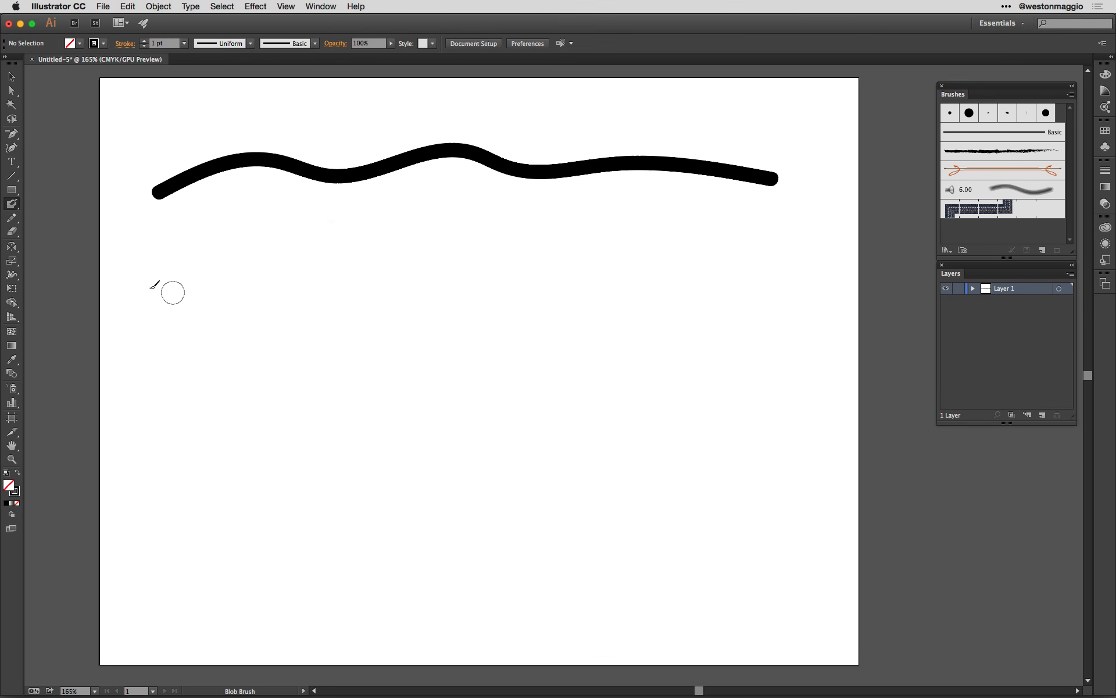
# - Paint two wavy Blob Brush strokes below the first one, varying the pen pressure so their thickness changes along the length
pyautogui.moveTo(237, 265)
pyautogui.mouseDown()
pyautogui.moveTo(347, 259)
pyautogui.moveTo(380, 293)
pyautogui.moveTo(479, 280)
pyautogui.moveTo(542, 326)
pyautogui.moveTo(695, 269)
pyautogui.moveTo(762, 343)
pyautogui.mouseUp()
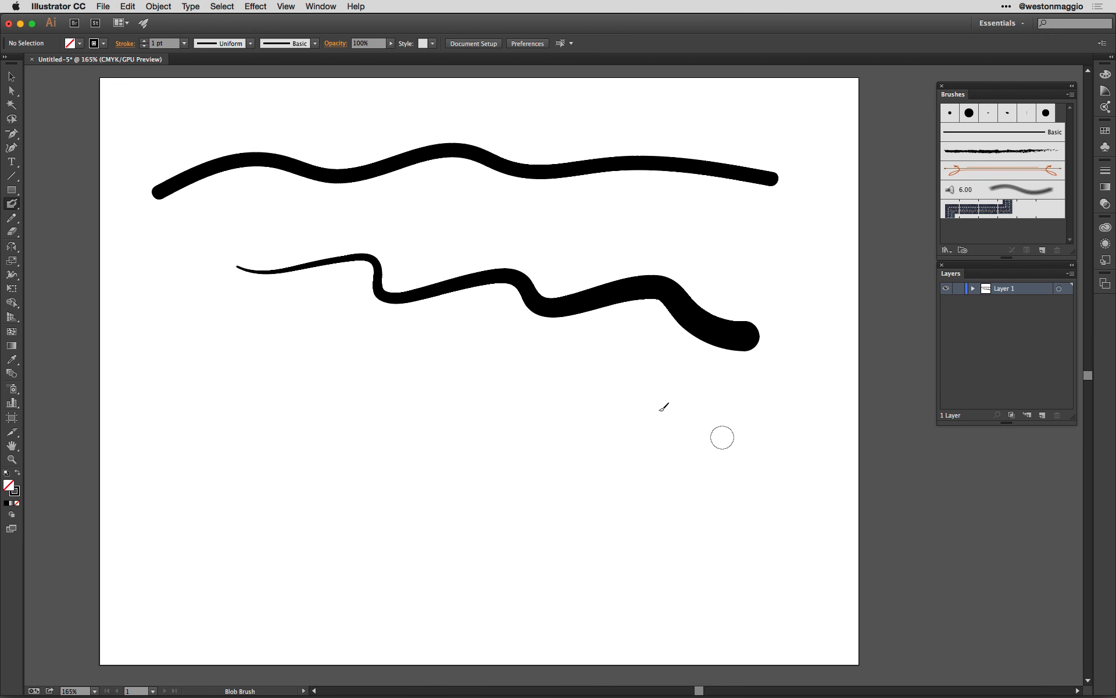
pyautogui.moveTo(719, 431)
pyautogui.mouseDown()
pyautogui.moveTo(291, 369)
pyautogui.moveTo(187, 304)
pyautogui.mouseUp()
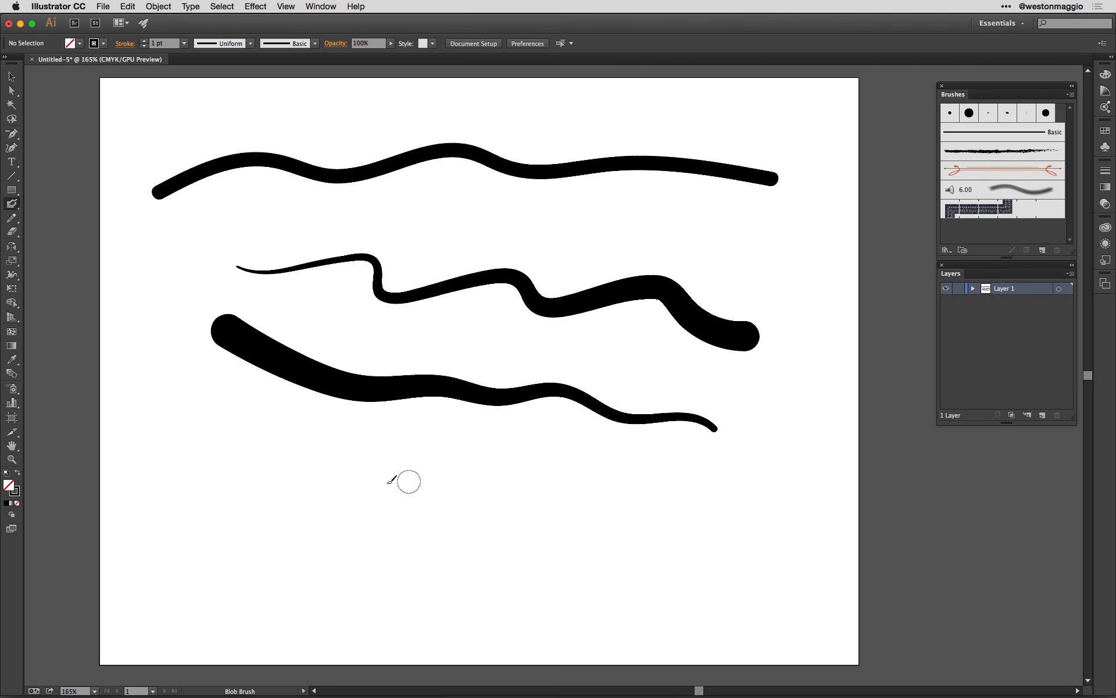
# - Enlarge and shrink the Blob Brush size in steps, leaving it clearly larger than the default
pyautogui.press(']')
pyautogui.press(']')
pyautogui.press(']')
pyautogui.press(']')
pyautogui.press(']')
pyautogui.press(']')
pyautogui.press(']')
pyautogui.press(']')
pyautogui.press('[')
pyautogui.press('[')
pyautogui.press('[')
pyautogui.press('[')
pyautogui.press('[')
pyautogui.press('[')
pyautogui.press('[')
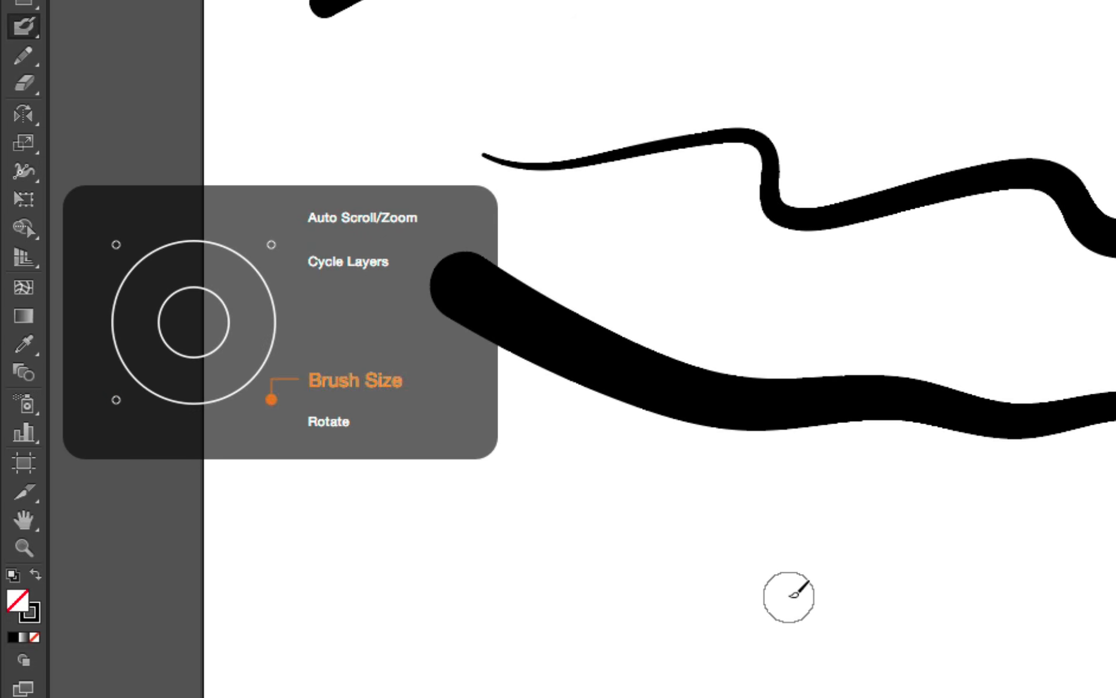
pyautogui.press(']')
pyautogui.press(']')
pyautogui.press(']')
pyautogui.press(']')
pyautogui.press(']')
pyautogui.press(']')
pyautogui.press(']')
pyautogui.press(']')
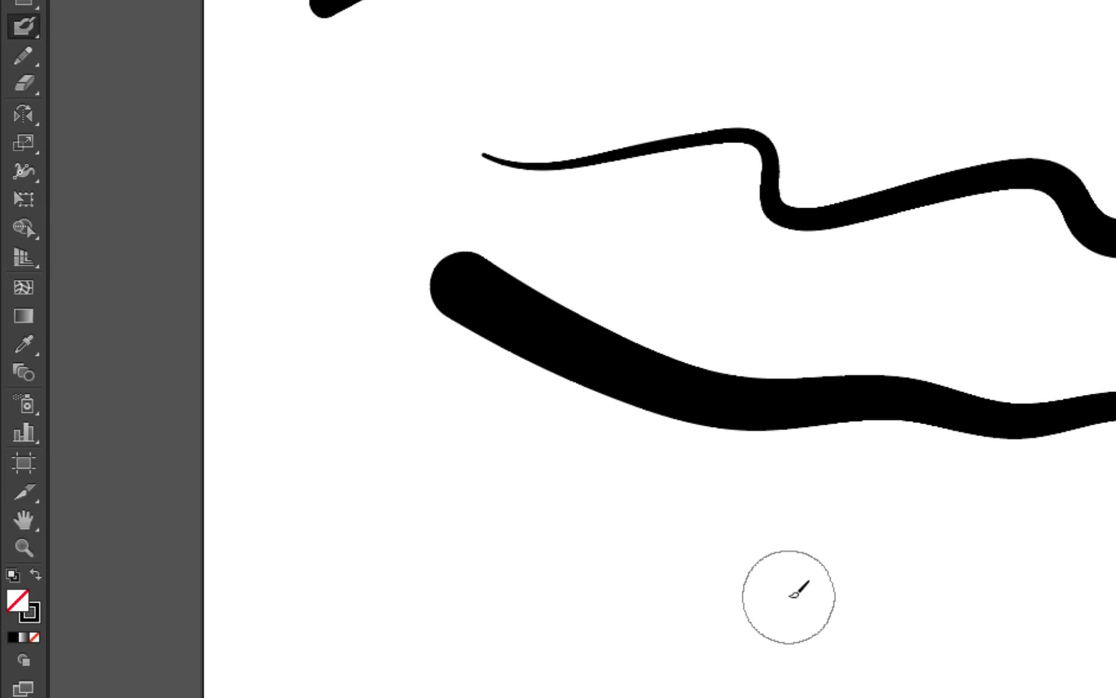
pyautogui.press(']')
pyautogui.press(']')
pyautogui.press(']')
pyautogui.press(']')
pyautogui.press(']')
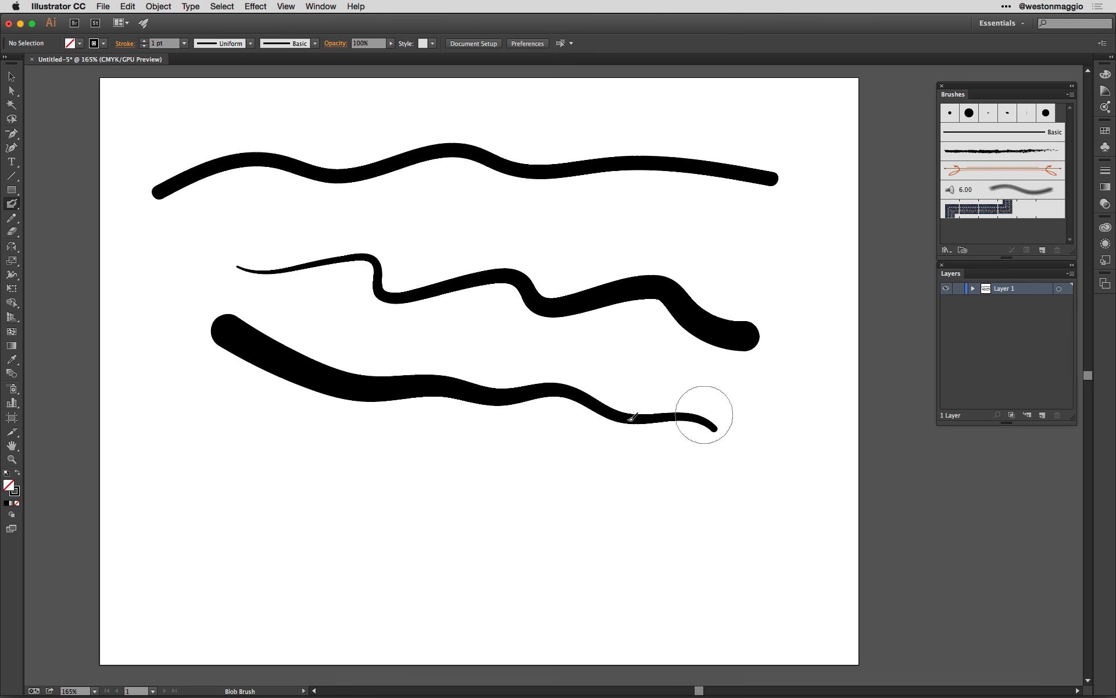
# - Activate the Eraser tool and review its angle, roundness and size options without changing them
pyautogui.click(15, 234)
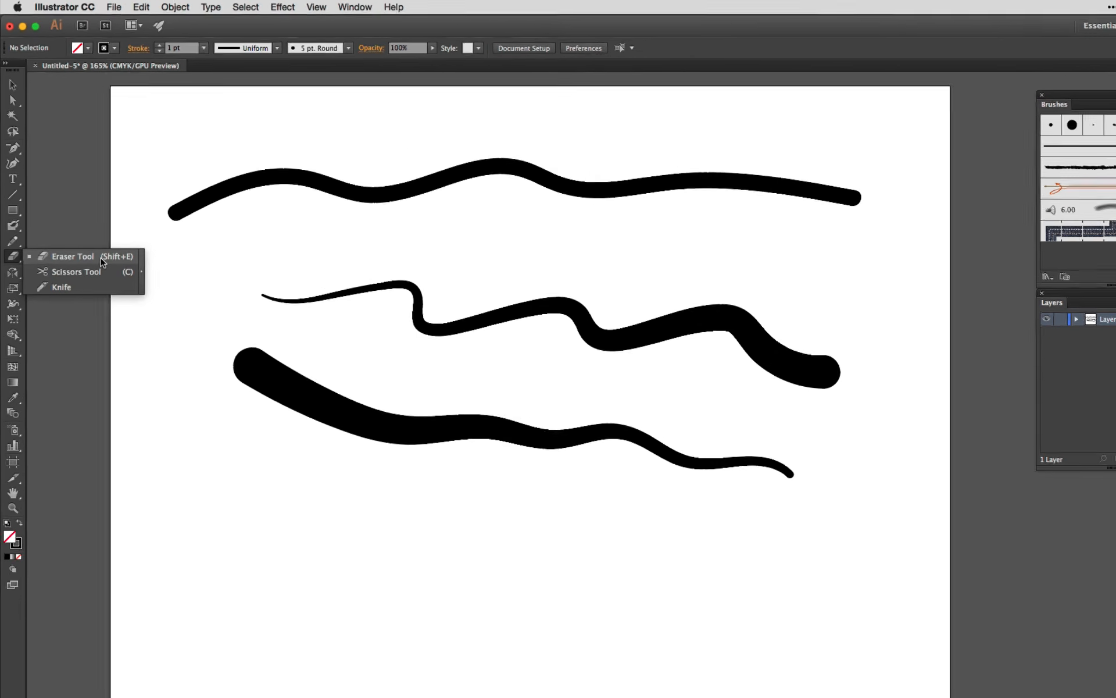
pyautogui.click(150, 394)
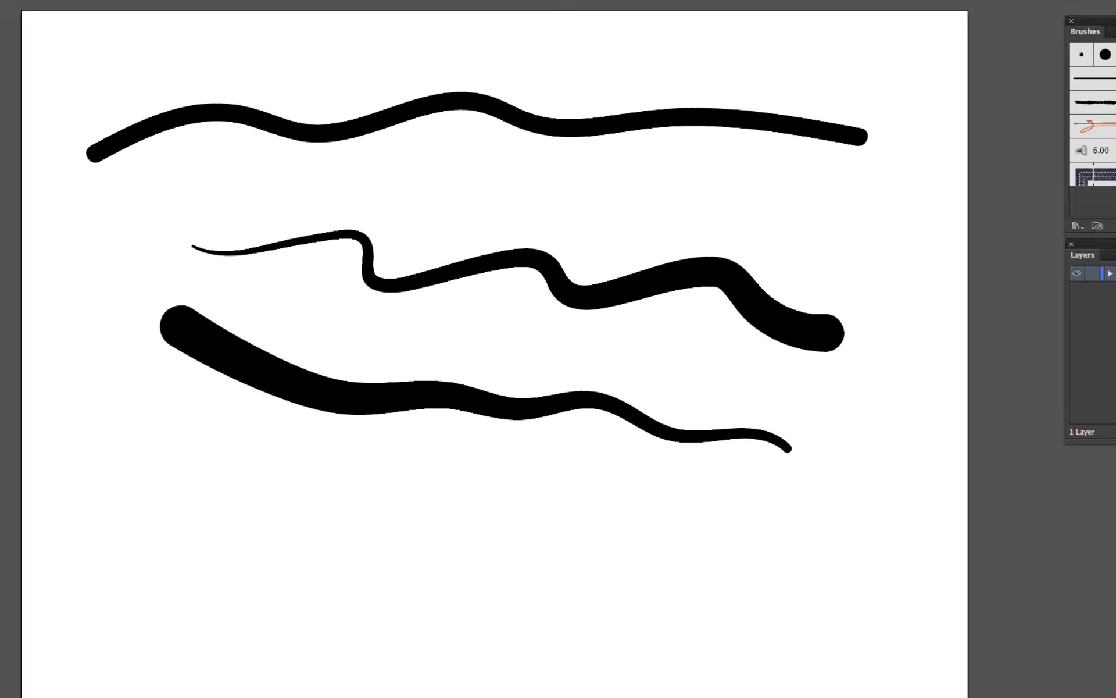
pyautogui.doubleClick(11, 231)
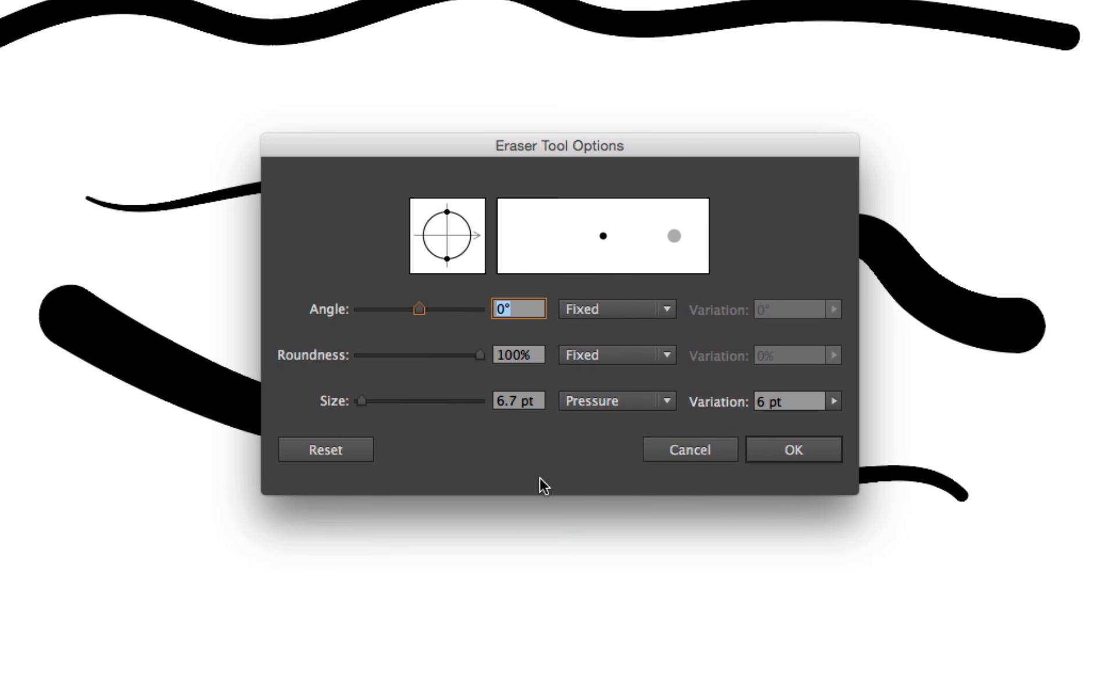
pyautogui.click(661, 448)
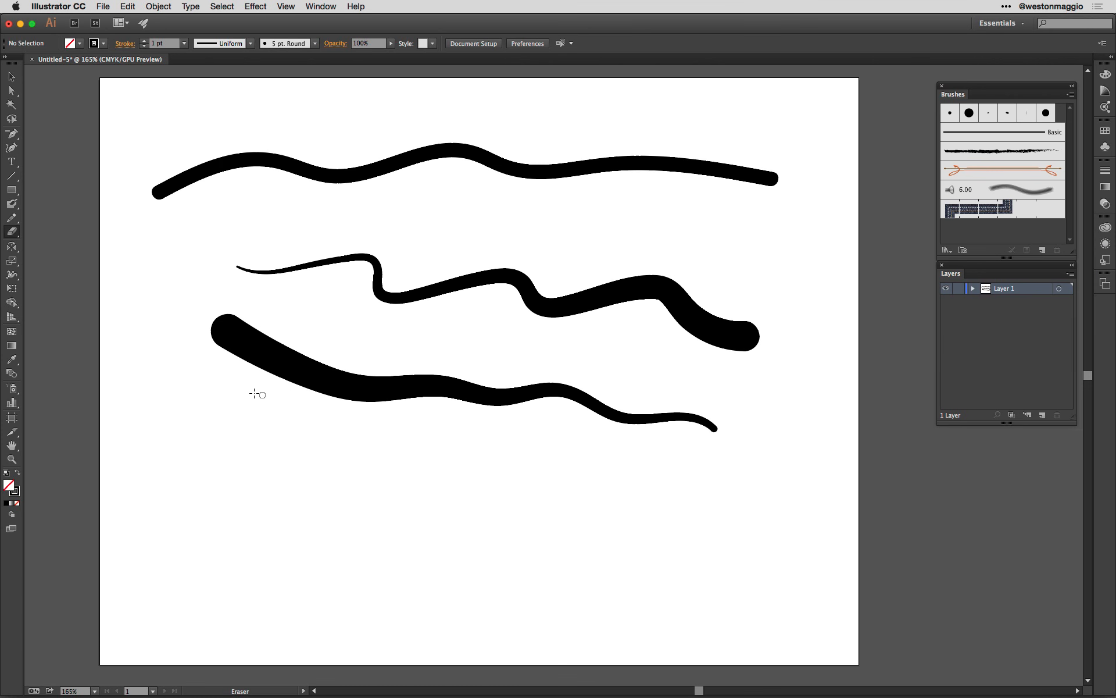
# - Erase a zigzag line through the thick middle part of the lowest stroke and switch to the Selection tool
pyautogui.moveTo(285, 379)
pyautogui.mouseDown()
pyautogui.moveTo(346, 361)
pyautogui.moveTo(494, 389)
pyautogui.mouseUp()
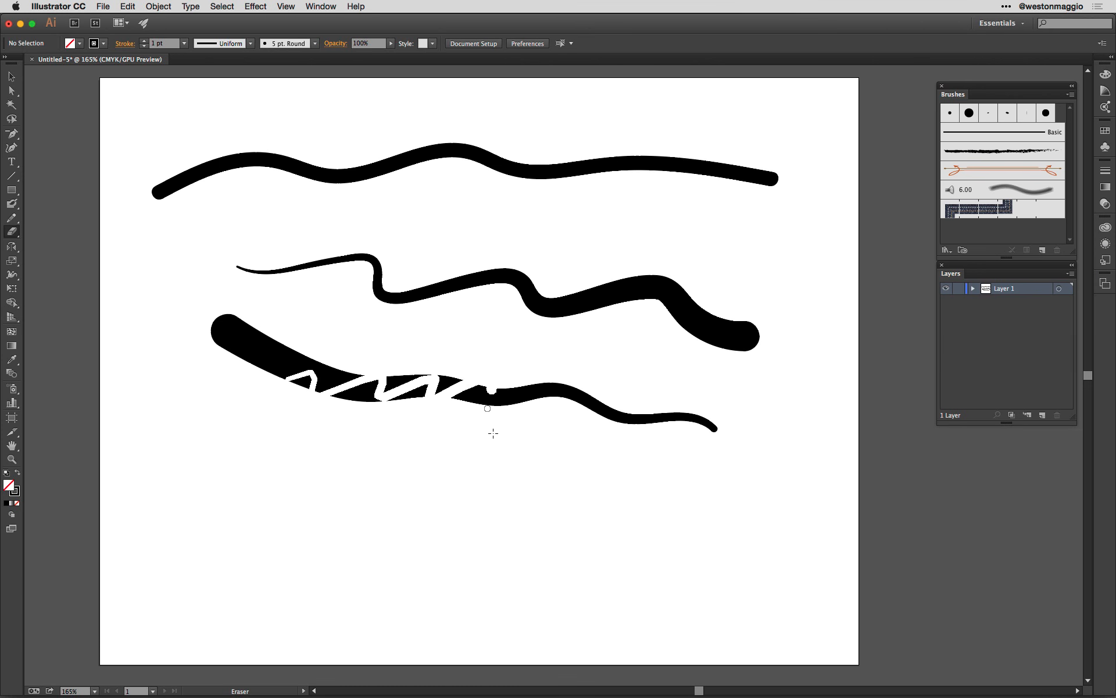
pyautogui.click(11, 77)
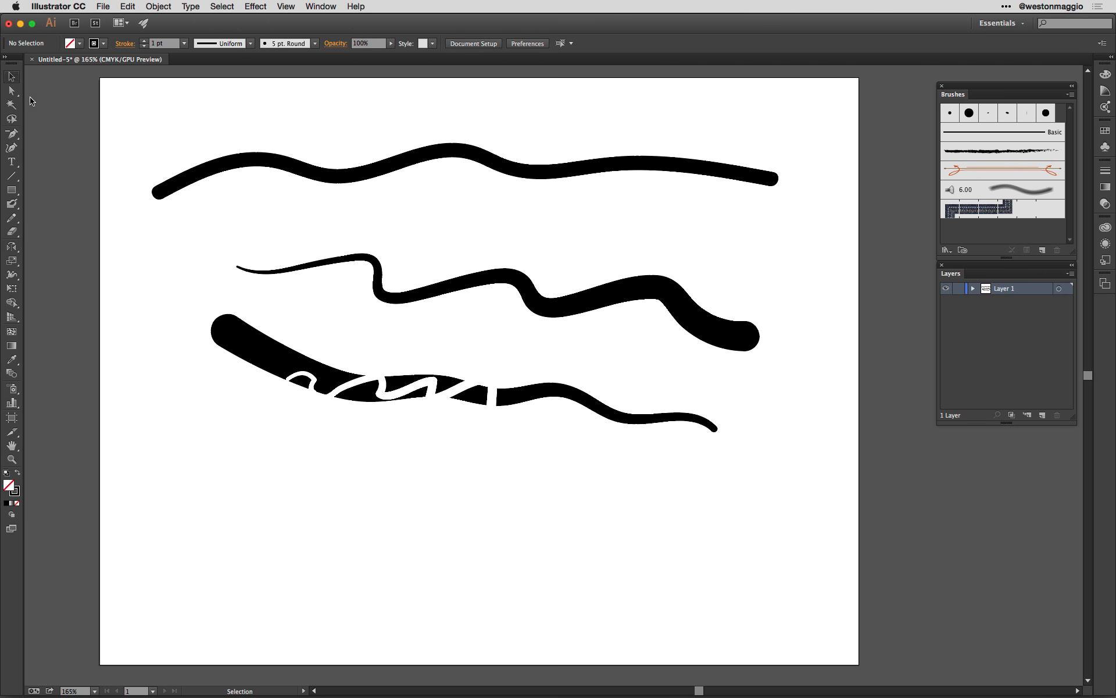